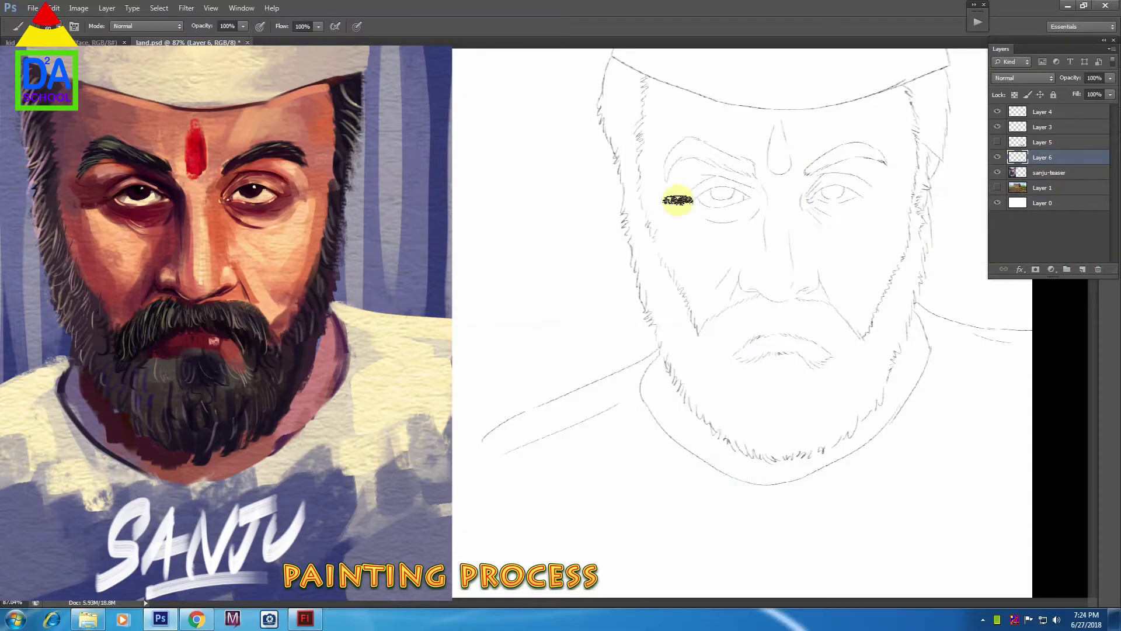
# Shade around the left eye, the eyebrow and the cheek beside the nose in maroon
pyautogui.moveTo(676, 200); pyautogui.dragTo(740, 190)
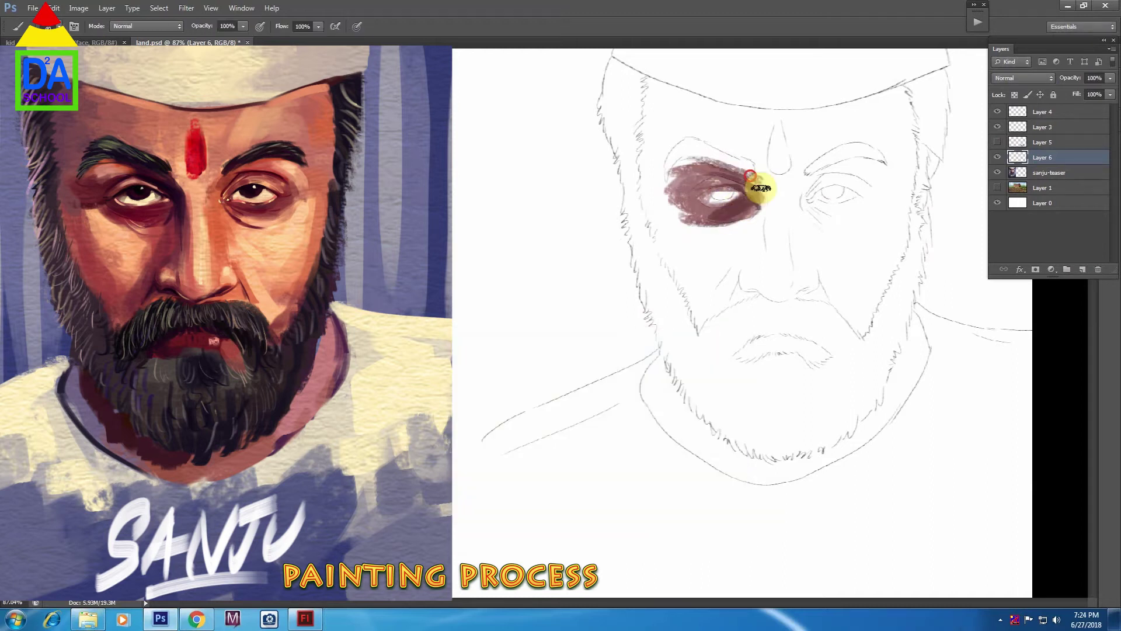
pyautogui.moveTo(671, 170); pyautogui.dragTo(701, 175)
pyautogui.moveTo(660, 210)
pyautogui.mouseDown()
pyautogui.moveTo(718, 233)
pyautogui.moveTo(699, 243)
pyautogui.moveTo(708, 248)
pyautogui.moveTo(701, 280)
pyautogui.moveTo(718, 301)
pyautogui.moveTo(782, 301)
pyautogui.mouseUp()
pyautogui.press('Return')
# Paint mauve across the forehead under the cap and over the dark cheek strokes
pyautogui.press('Return')
pyautogui.moveTo(769, 199); pyautogui.dragTo(768, 254)
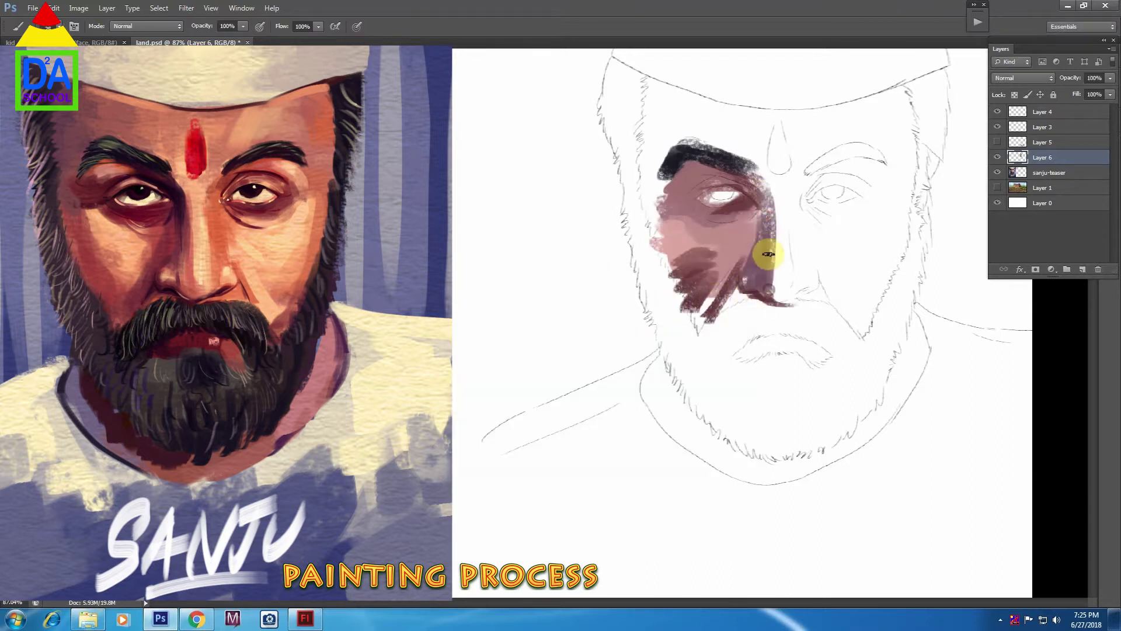
pyautogui.press('Return')
pyautogui.moveTo(648, 81); pyautogui.dragTo(672, 158)
pyautogui.moveTo(681, 91)
pyautogui.mouseDown()
pyautogui.moveTo(759, 117)
pyautogui.moveTo(759, 152)
pyautogui.mouseUp()
pyautogui.moveTo(654, 226)
pyautogui.mouseDown()
pyautogui.moveTo(709, 228)
pyautogui.moveTo(681, 250)
pyautogui.mouseUp()
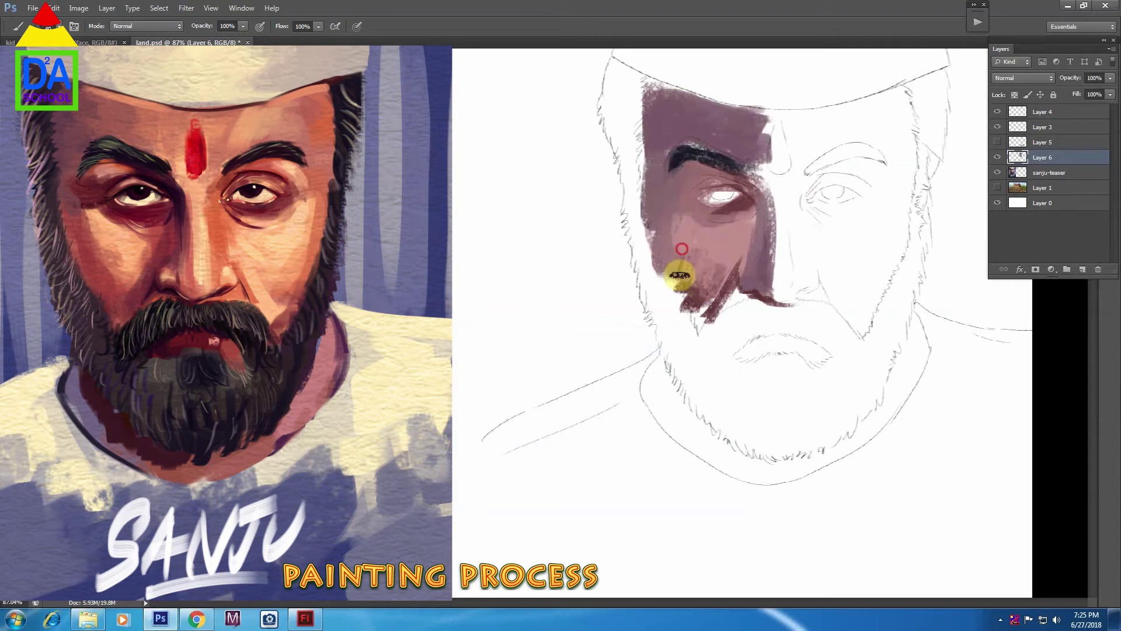
# Paint dark strokes along the face's left edge and beard down the left jaw
pyautogui.press('Return')
pyautogui.moveTo(634, 96)
pyautogui.mouseDown()
pyautogui.moveTo(619, 217)
pyautogui.moveTo(724, 435)
pyautogui.mouseUp()
pyautogui.moveTo(613, 116)
pyautogui.mouseDown()
pyautogui.moveTo(621, 76)
pyautogui.moveTo(637, 134)
pyautogui.mouseUp()
# Brush mauve over the forehead above the eyebrow, the nose bridge and the right eye
pyautogui.press('Return')
pyautogui.moveTo(783, 113)
pyautogui.mouseDown()
pyautogui.moveTo(783, 155)
pyautogui.moveTo(713, 118)
pyautogui.moveTo(708, 133)
pyautogui.mouseUp()
pyautogui.press('Return')
pyautogui.moveTo(791, 187)
pyautogui.mouseDown()
pyautogui.moveTo(796, 165)
pyautogui.moveTo(803, 206)
pyautogui.moveTo(864, 193)
pyautogui.mouseUp()
pyautogui.press('Return')
# Brush pink over the right eye and cheek, then block in the thick black moustache
pyautogui.press('Return')
pyautogui.moveTo(853, 134)
pyautogui.mouseDown()
pyautogui.moveTo(895, 99)
pyautogui.moveTo(880, 197)
pyautogui.mouseUp()
pyautogui.press('Return')
pyautogui.moveTo(826, 258)
pyautogui.mouseDown()
pyautogui.moveTo(888, 200)
pyautogui.moveTo(846, 288)
pyautogui.mouseUp()
pyautogui.moveTo(759, 299); pyautogui.dragTo(746, 300)
pyautogui.moveTo(716, 345)
pyautogui.mouseDown()
pyautogui.moveTo(816, 318)
pyautogui.moveTo(859, 351)
pyautogui.mouseUp()
# Add a dark reddish stroke above the moustache and a red lip band below it
pyautogui.moveTo(794, 268); pyautogui.dragTo(806, 298)
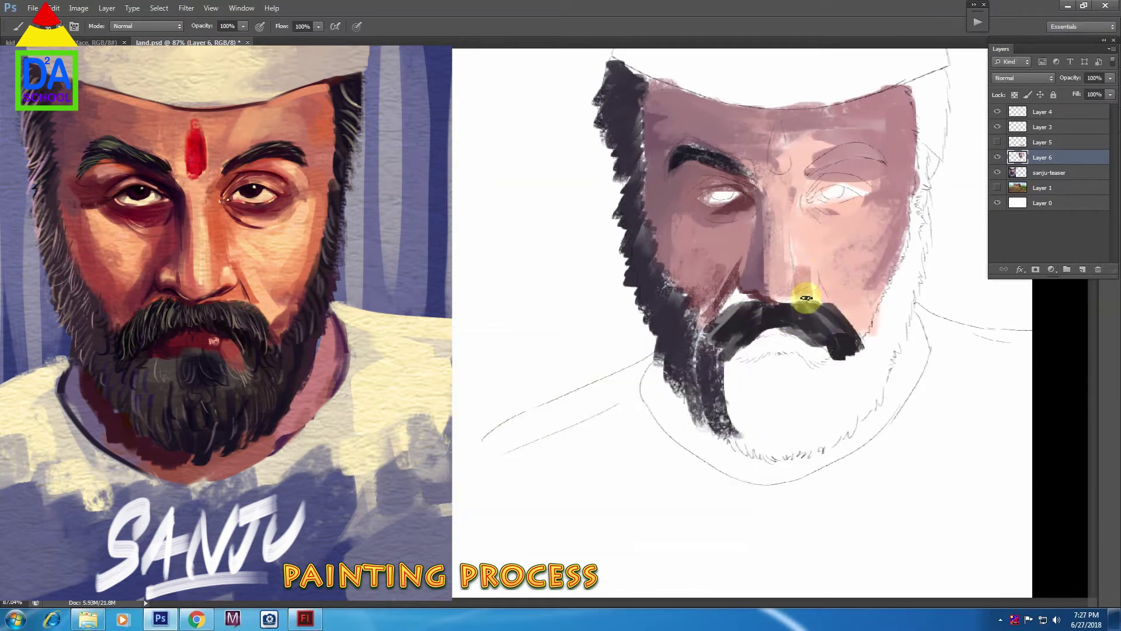
pyautogui.press('Return')
pyautogui.moveTo(737, 339)
pyautogui.mouseDown()
pyautogui.moveTo(817, 342)
pyautogui.moveTo(757, 374)
pyautogui.moveTo(839, 325)
pyautogui.moveTo(834, 430)
pyautogui.moveTo(694, 363)
pyautogui.moveTo(712, 432)
pyautogui.mouseUp()
# Paint dark beard strokes below the lips and along the right jaw
pyautogui.press('Return')
pyautogui.press('Return')
pyautogui.moveTo(660, 385)
pyautogui.mouseDown()
pyautogui.moveTo(726, 450)
pyautogui.moveTo(791, 465)
pyautogui.moveTo(876, 421)
pyautogui.mouseUp()
pyautogui.press('Return')
pyautogui.click(521, 386)
# Add purple right-side beard, dark hair up the right of the head, and a light lavender cap
pyautogui.press('Return')
pyautogui.moveTo(911, 321)
pyautogui.mouseDown()
pyautogui.moveTo(896, 393)
pyautogui.moveTo(911, 368)
pyautogui.mouseUp()
pyautogui.press('Return')
pyautogui.moveTo(917, 205)
pyautogui.mouseDown()
pyautogui.moveTo(896, 320)
pyautogui.moveTo(863, 350)
pyautogui.mouseUp()
pyautogui.moveTo(911, 298)
pyautogui.mouseDown()
pyautogui.moveTo(934, 93)
pyautogui.moveTo(751, 50)
pyautogui.mouseUp()
pyautogui.press('Return')
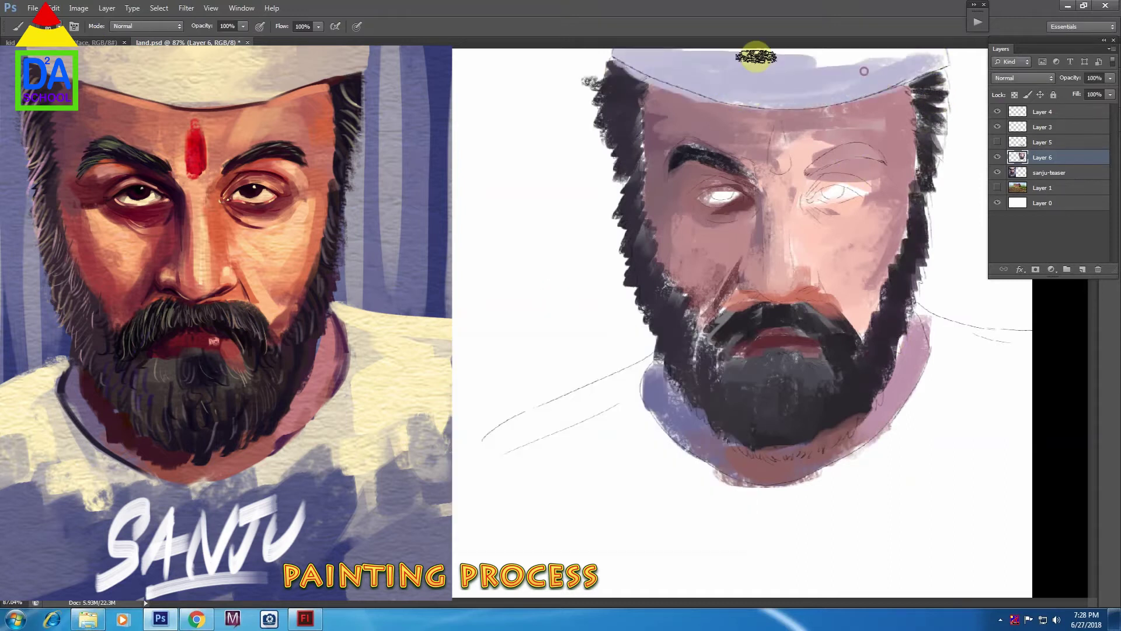
pyautogui.press('Return')
pyautogui.moveTo(844, 80); pyautogui.dragTo(809, 57)
pyautogui.press('[')
pyautogui.press('[')
pyautogui.press('[')
# Shade the eyes and upper lids, even out the moustache streak, and paint the right shoulder blue-purple
pyautogui.click(724, 199)
pyautogui.moveTo(828, 169)
pyautogui.mouseDown()
pyautogui.moveTo(864, 175)
pyautogui.moveTo(786, 175)
pyautogui.mouseUp()
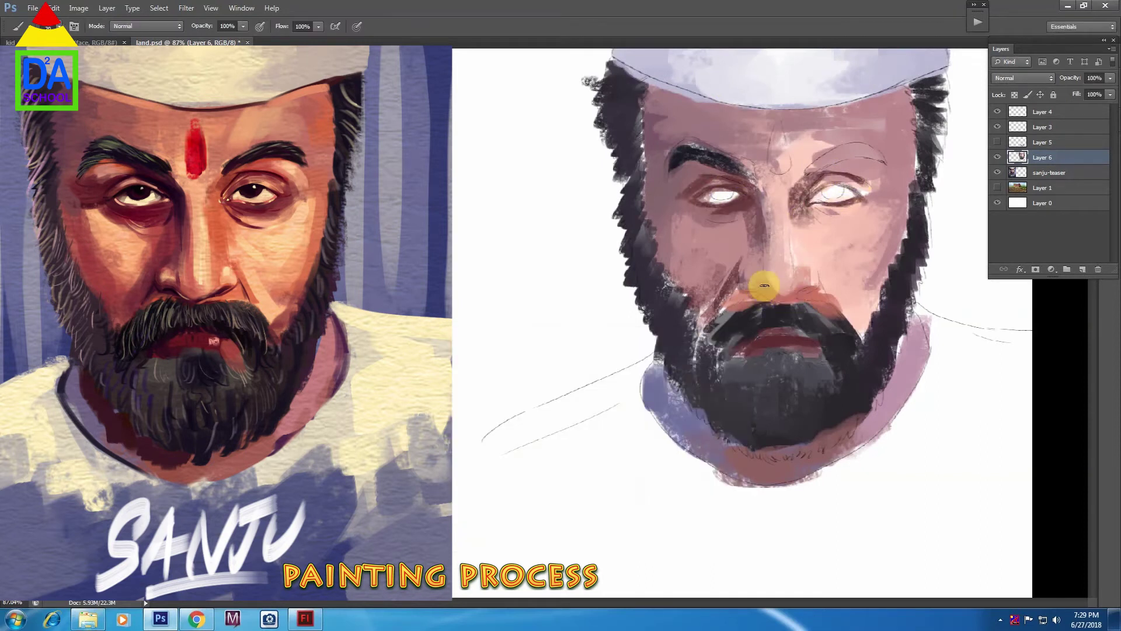
pyautogui.moveTo(821, 304); pyautogui.dragTo(847, 163)
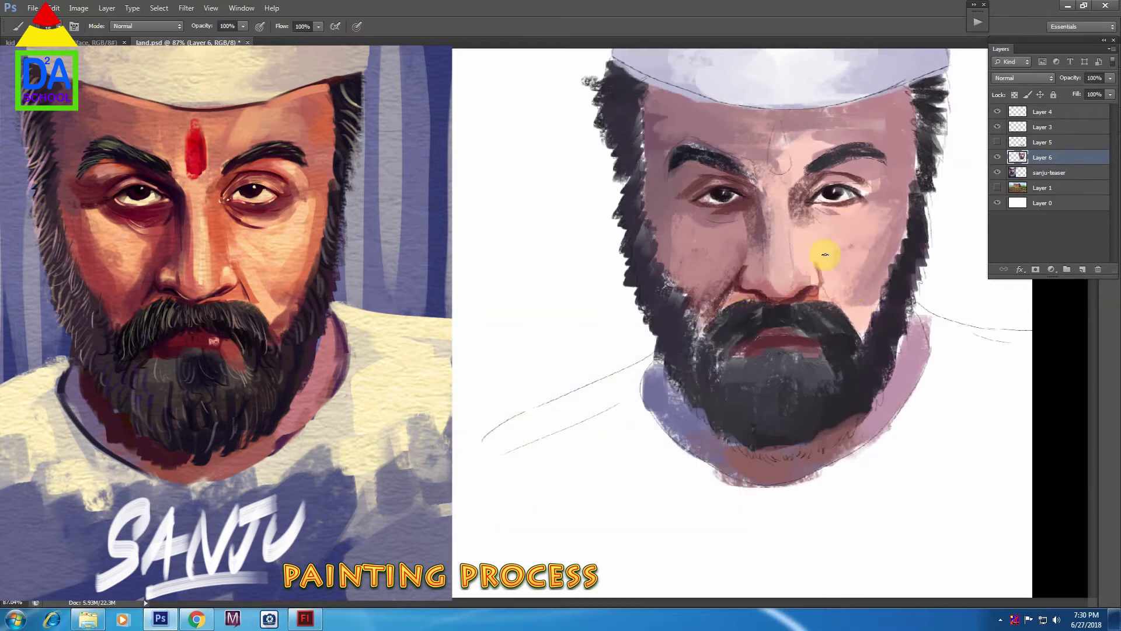
pyautogui.moveTo(913, 313)
pyautogui.mouseDown()
pyautogui.moveTo(885, 446)
pyautogui.moveTo(676, 450)
pyautogui.moveTo(906, 344)
pyautogui.moveTo(533, 469)
pyautogui.moveTo(527, 427)
pyautogui.moveTo(546, 461)
pyautogui.moveTo(966, 490)
pyautogui.mouseUp()
# Fill the lower shirt with blue-purple, add pinkish forehead strokes, and shrink the brush to 10
pyautogui.moveTo(953, 321)
pyautogui.mouseDown()
pyautogui.moveTo(962, 343)
pyautogui.moveTo(940, 457)
pyautogui.moveTo(633, 395)
pyautogui.moveTo(1020, 339)
pyautogui.moveTo(611, 381)
pyautogui.moveTo(800, 530)
pyautogui.moveTo(826, 533)
pyautogui.moveTo(961, 476)
pyautogui.moveTo(485, 514)
pyautogui.mouseUp()
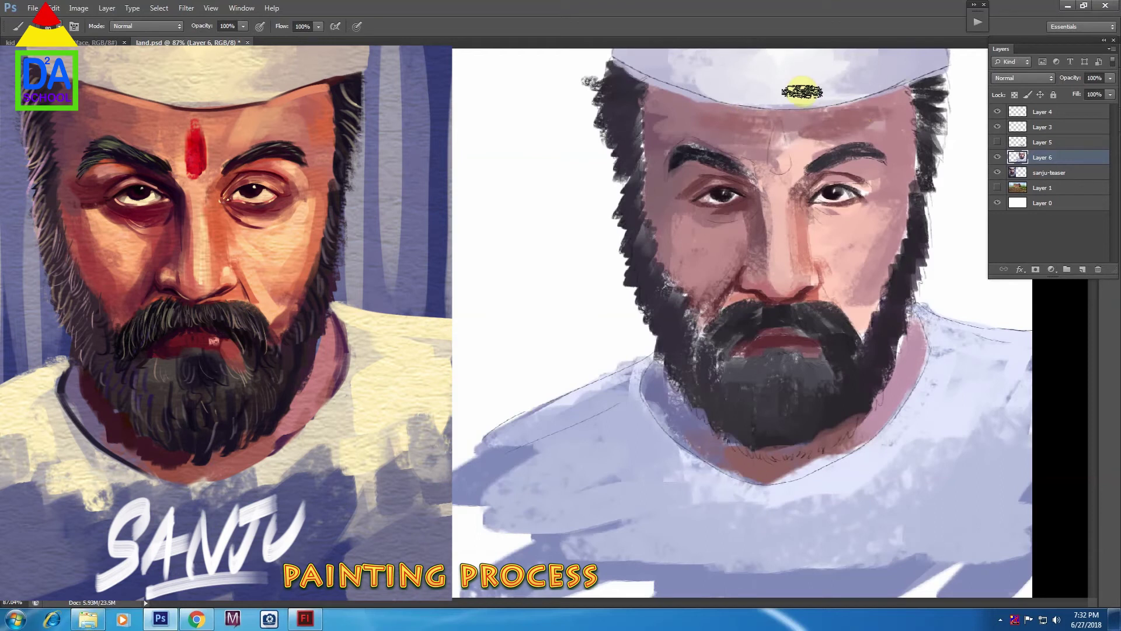
pyautogui.moveTo(778, 142)
pyautogui.mouseDown()
pyautogui.moveTo(723, 143)
pyautogui.moveTo(844, 127)
pyautogui.mouseUp()
pyautogui.press('[')
pyautogui.press('[')
pyautogui.press('[')
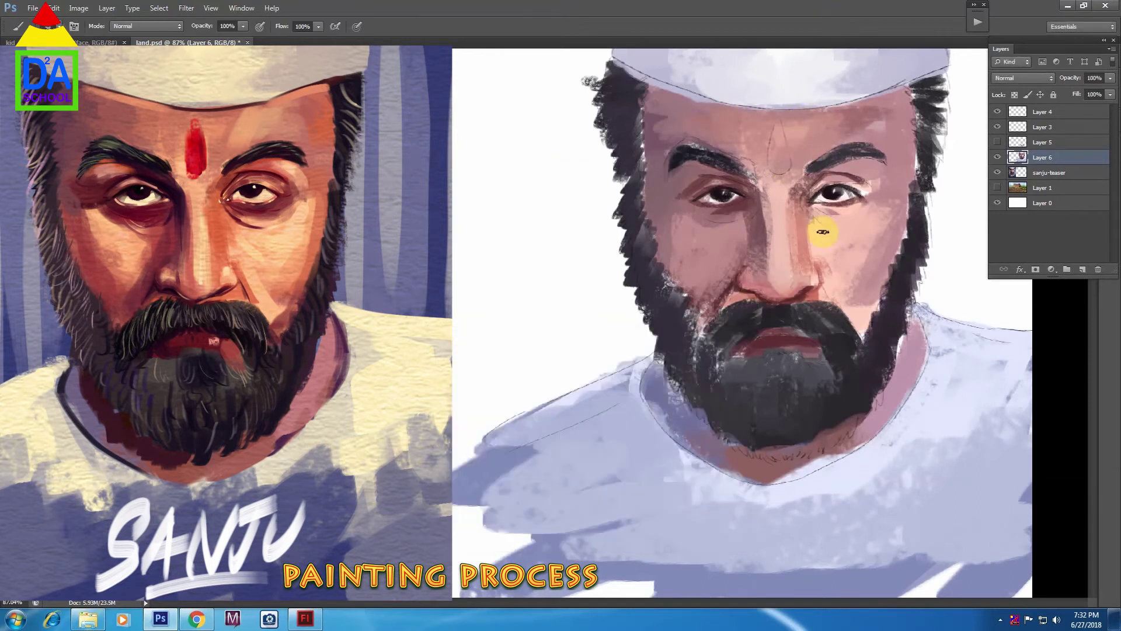
pyautogui.press('[')
pyautogui.press('[')
# Dab a detail onto the upper lip, add a curly dark beard stroke, and open the Brush panel
pyautogui.click(774, 304)
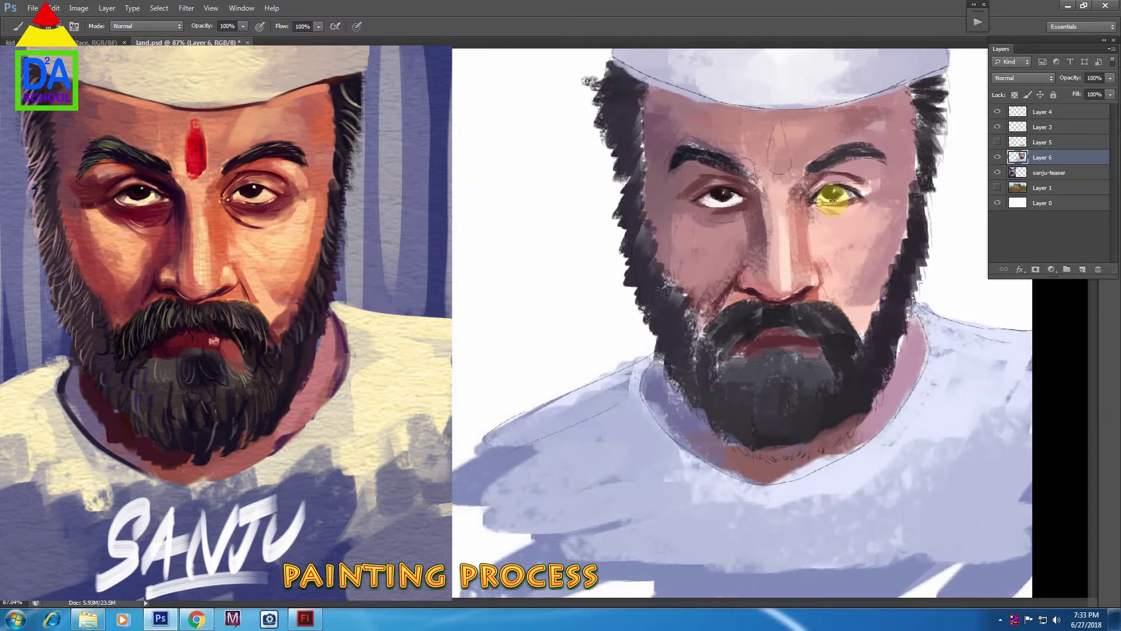
pyautogui.press('[')
pyautogui.press('[')
pyautogui.press(']')
pyautogui.press(']')
pyautogui.moveTo(729, 363); pyautogui.dragTo(701, 328)
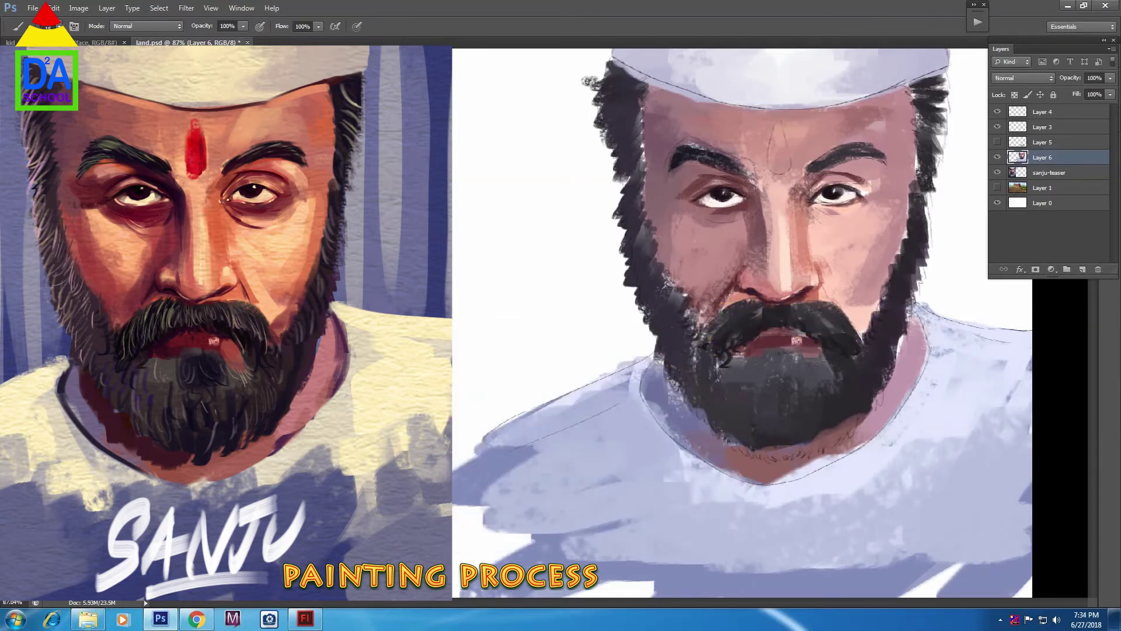
pyautogui.press('F5')
pyautogui.press('F5')
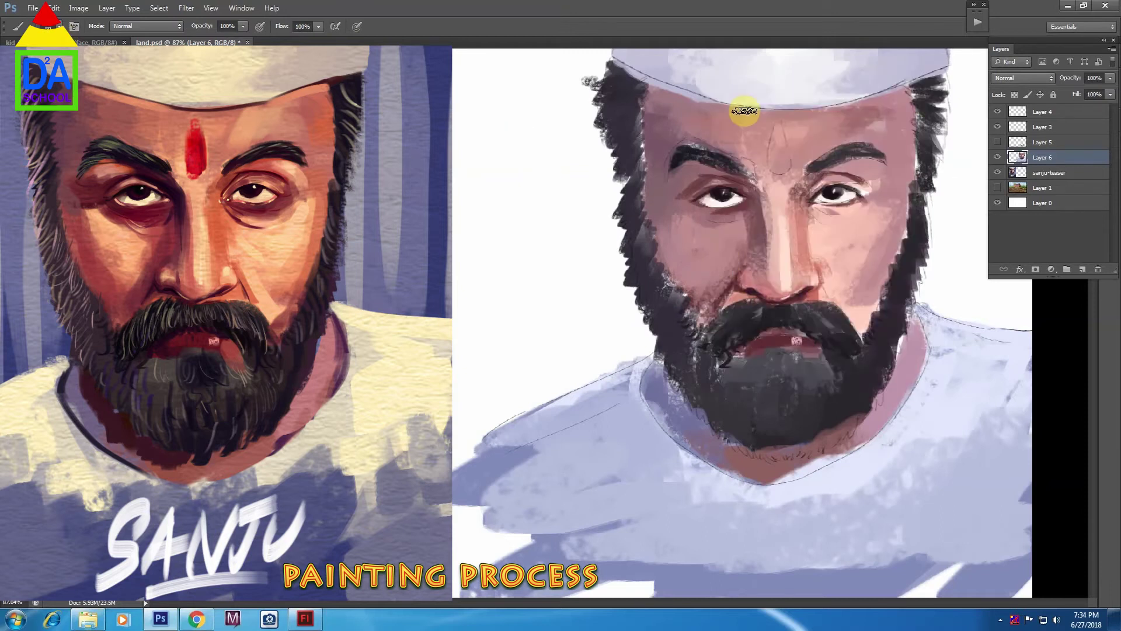
pyautogui.press('F5')
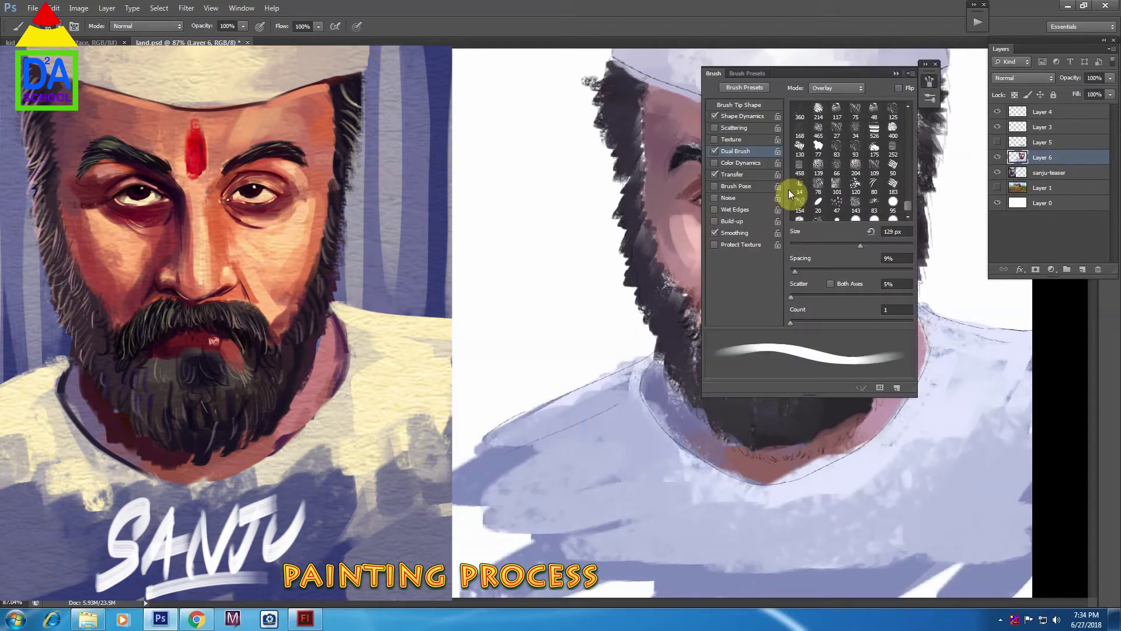
# Sample a light skin tone, enlarge the brush to 50, and deepen the left eye socket shadow
pyautogui.click(936, 72)
pyautogui.press('i')
pyautogui.press('Return')
pyautogui.press('b')
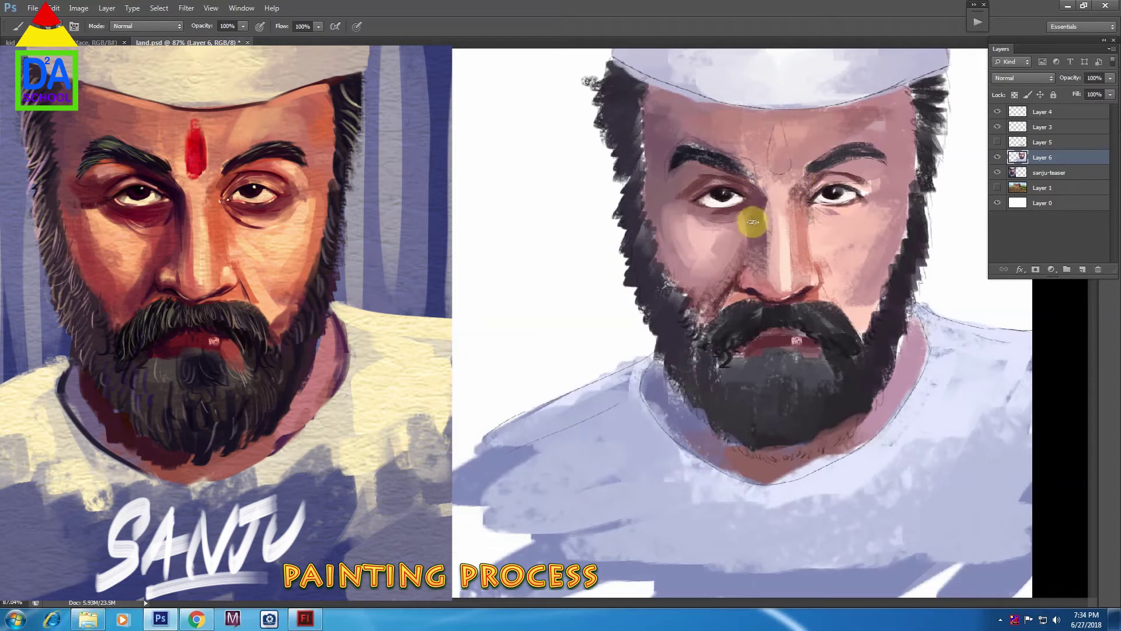
pyautogui.press(']')
pyautogui.press(']')
pyautogui.press(']')
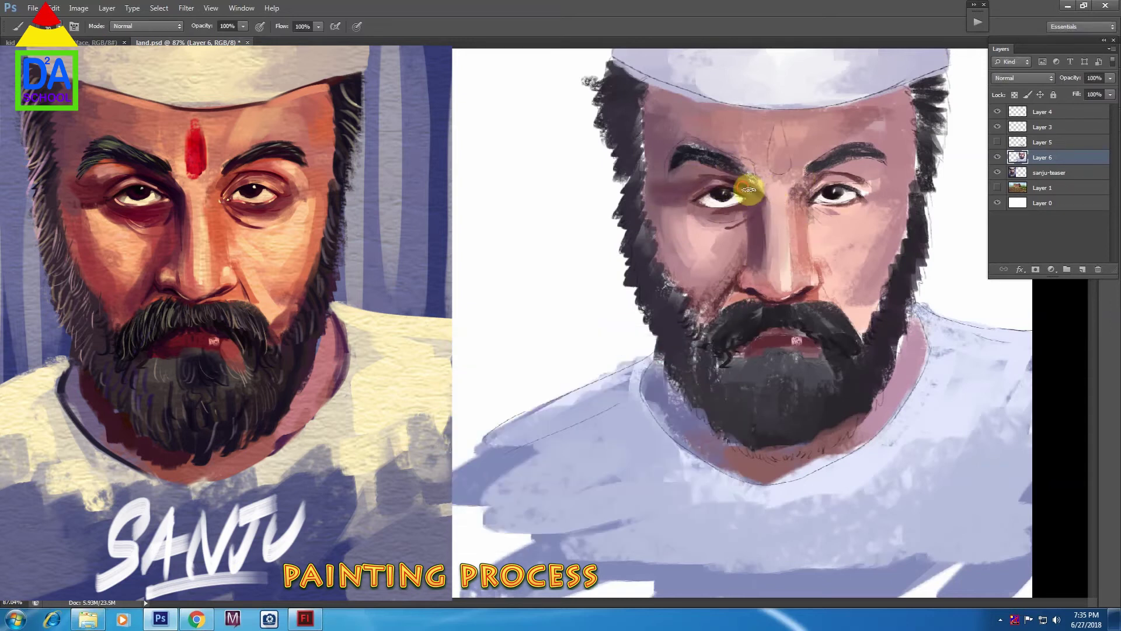
pyautogui.moveTo(758, 196); pyautogui.dragTo(695, 163)
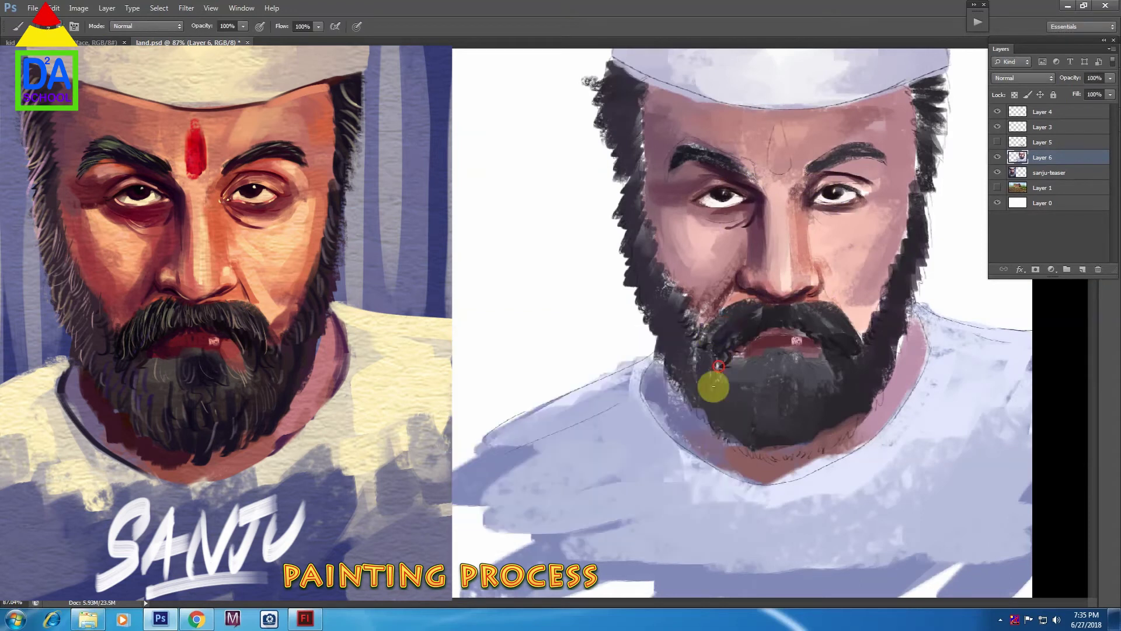
# Paint dense dark beard strokes over chin and jaws, plus dark hair along both head edges
pyautogui.press(']')
pyautogui.press(']')
pyautogui.press(']')
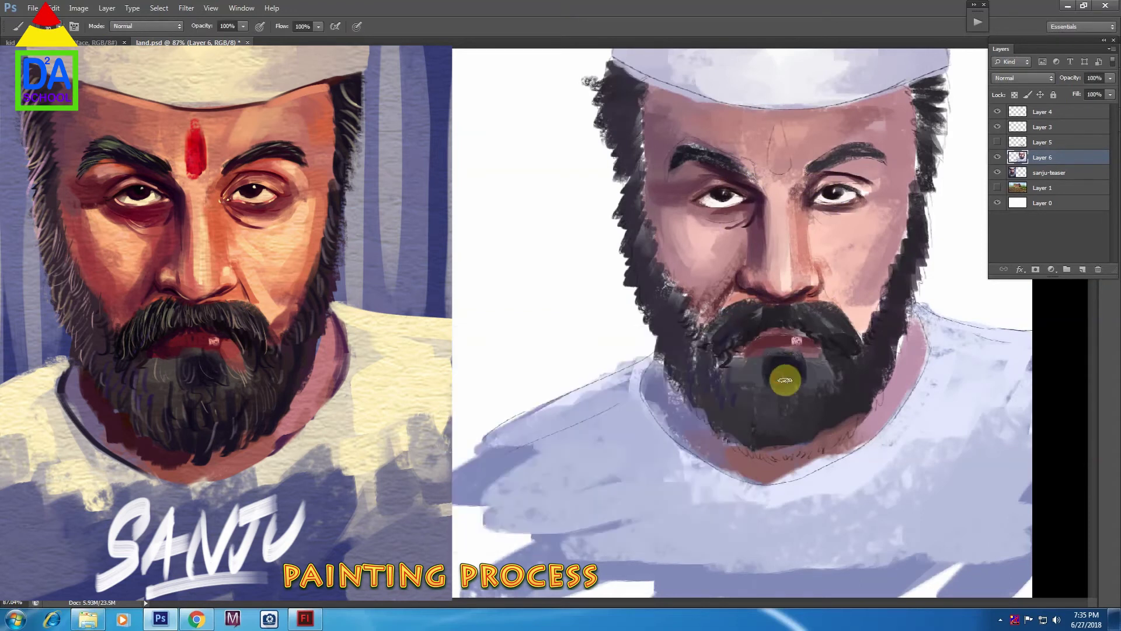
pyautogui.moveTo(785, 380); pyautogui.dragTo(806, 358)
pyautogui.moveTo(615, 117); pyautogui.dragTo(632, 186)
pyautogui.moveTo(915, 89); pyautogui.dragTo(934, 83)
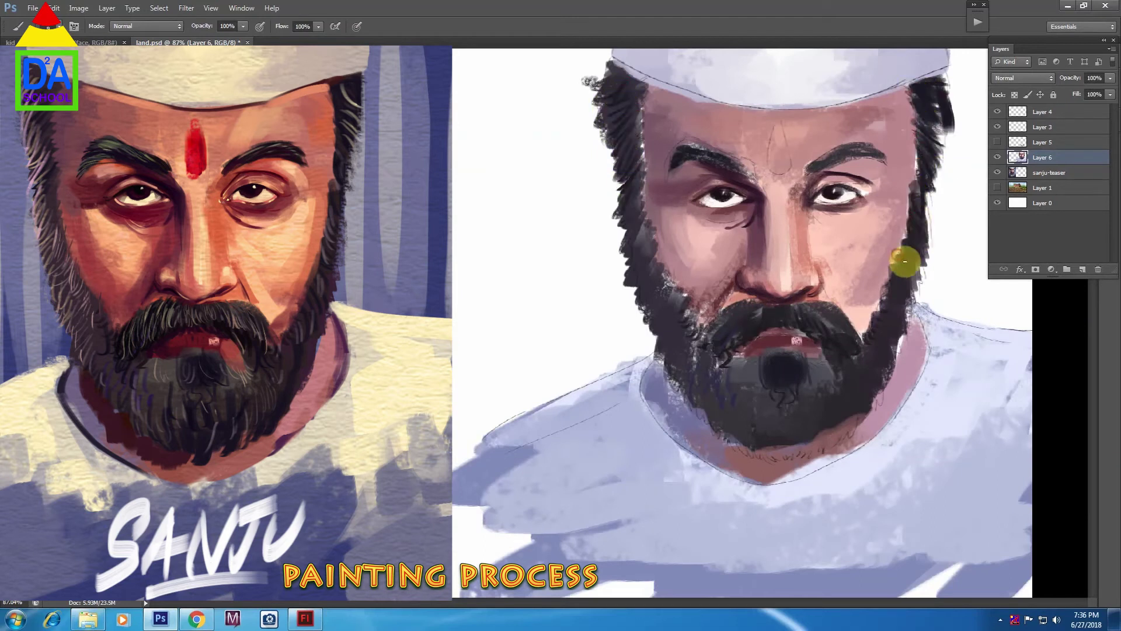
pyautogui.moveTo(744, 423)
pyautogui.mouseDown()
pyautogui.moveTo(796, 415)
pyautogui.moveTo(758, 395)
pyautogui.mouseUp()
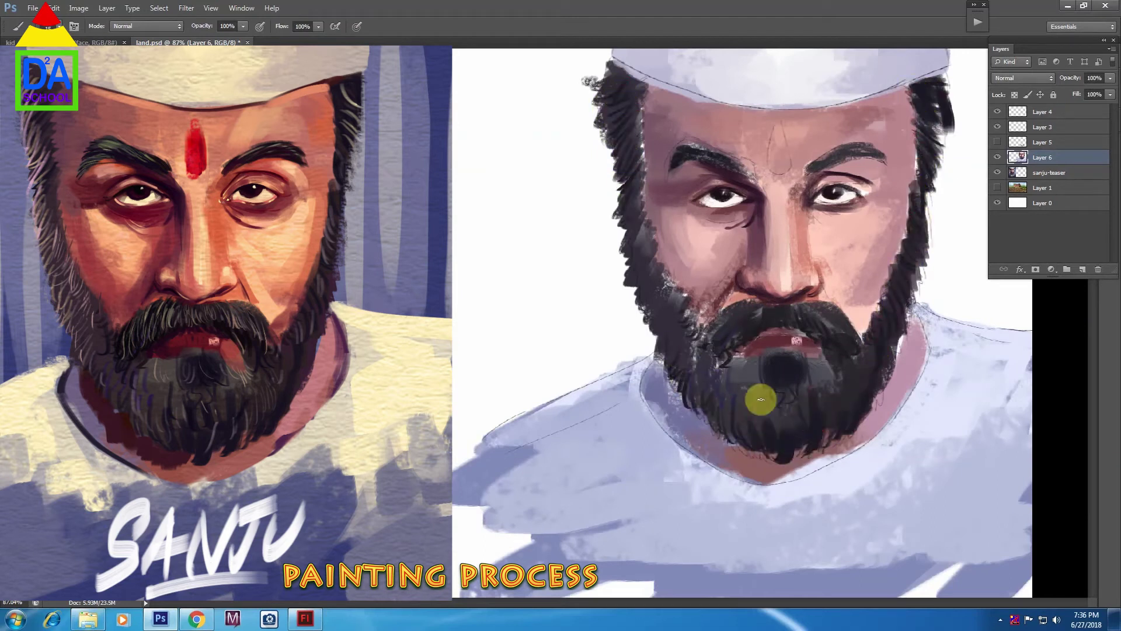
pyautogui.moveTo(651, 319); pyautogui.dragTo(646, 263)
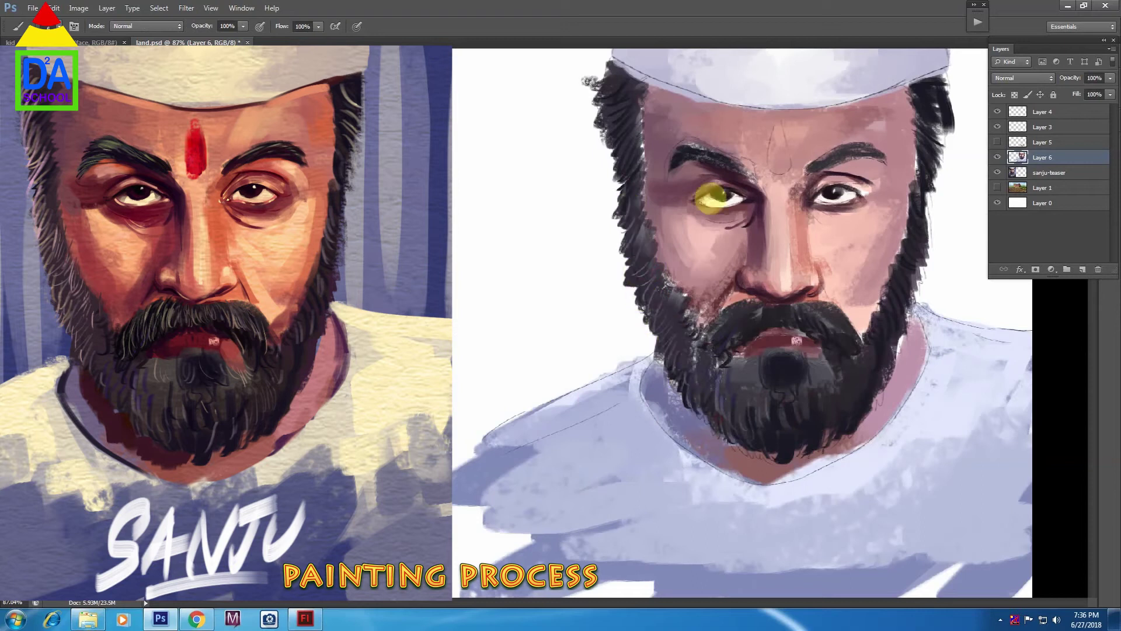
pyautogui.moveTo(774, 310); pyautogui.dragTo(903, 281)
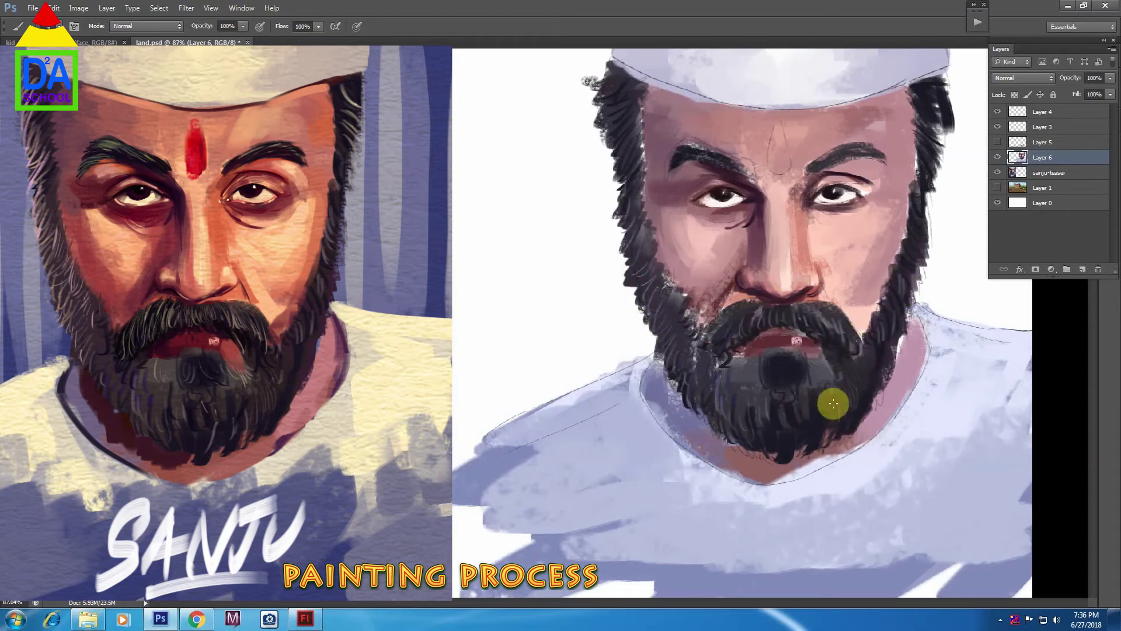
# Add warm tones on the right cheek, darken the left temple, and mark the right eye crease
pyautogui.moveTo(881, 250)
pyautogui.mouseDown()
pyautogui.moveTo(853, 275)
pyautogui.moveTo(895, 209)
pyautogui.moveTo(847, 257)
pyautogui.mouseUp()
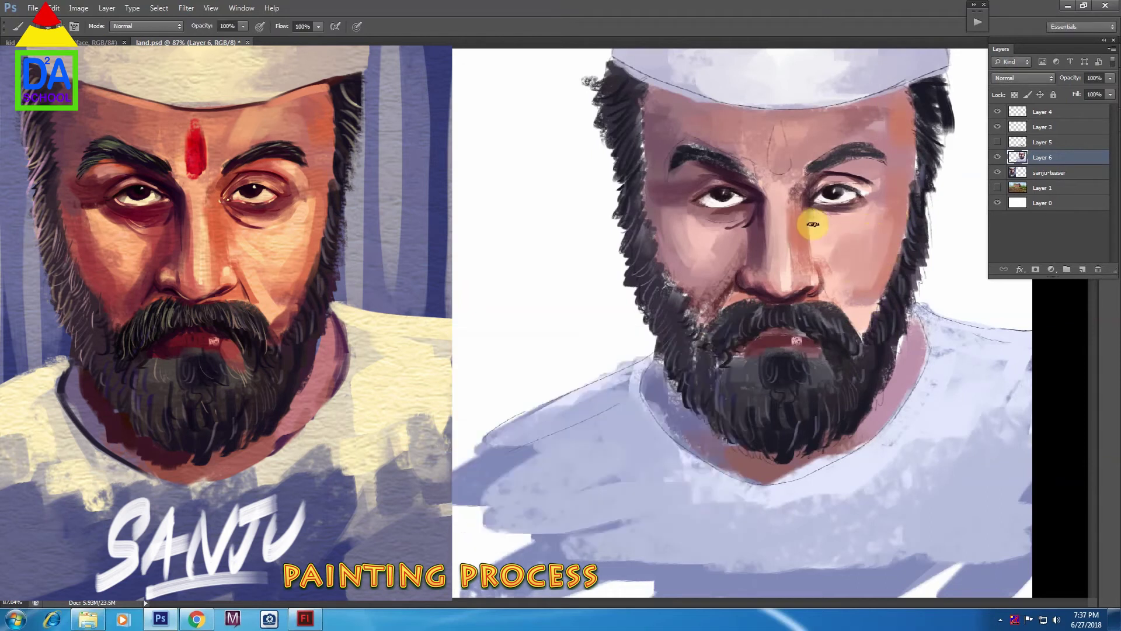
pyautogui.moveTo(673, 111); pyautogui.dragTo(686, 105)
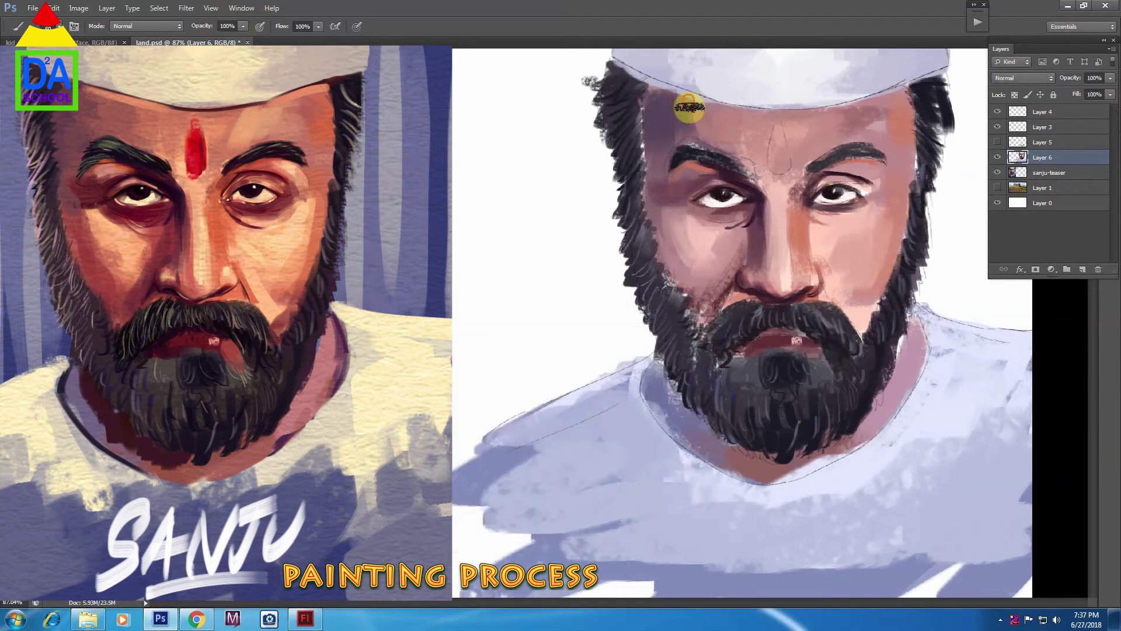
pyautogui.moveTo(726, 168)
pyautogui.mouseDown()
pyautogui.moveTo(676, 144)
pyautogui.moveTo(723, 162)
pyautogui.mouseUp()
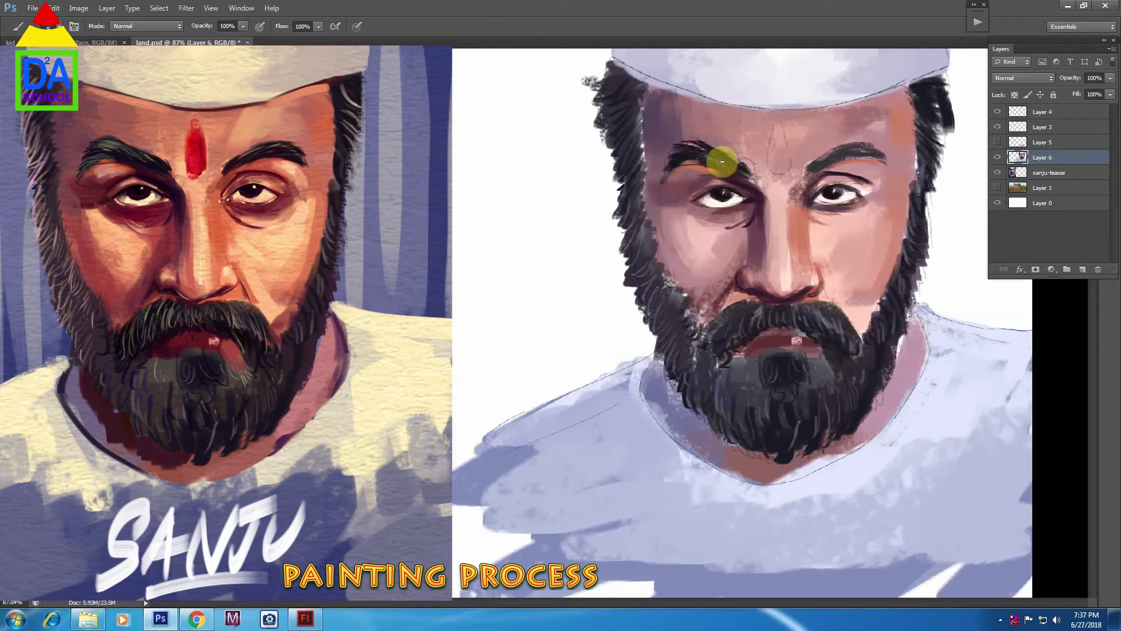
pyautogui.moveTo(863, 174)
pyautogui.mouseDown()
pyautogui.moveTo(876, 177)
pyautogui.moveTo(827, 266)
pyautogui.moveTo(738, 283)
pyautogui.moveTo(759, 296)
pyautogui.mouseUp()
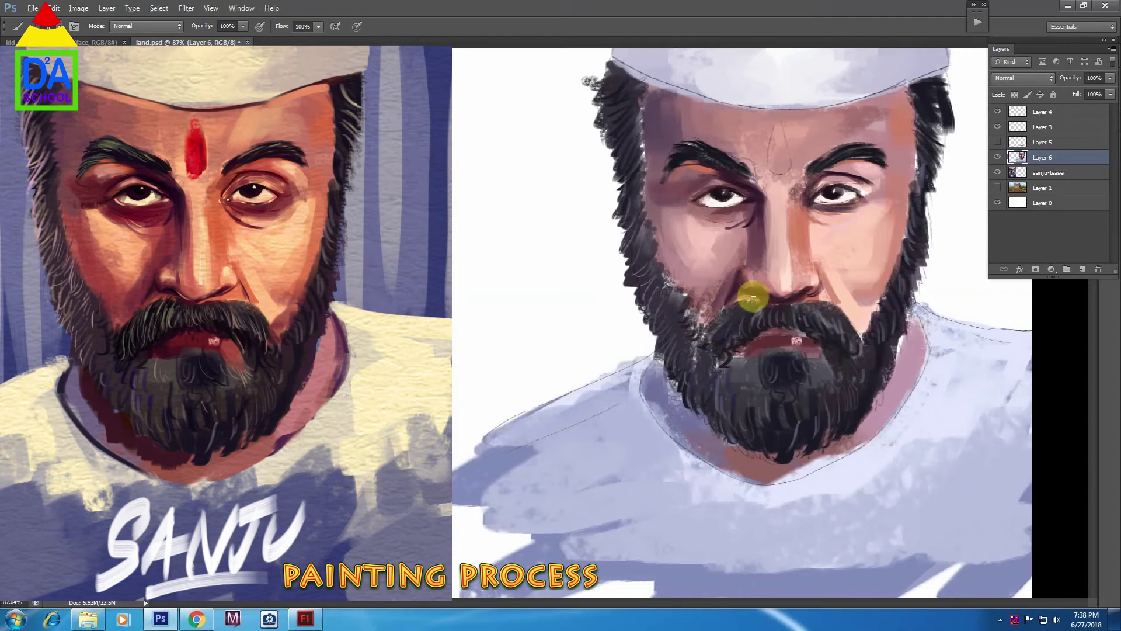
# Pick a dark navy colour and trace the collar line
pyautogui.press('Return')
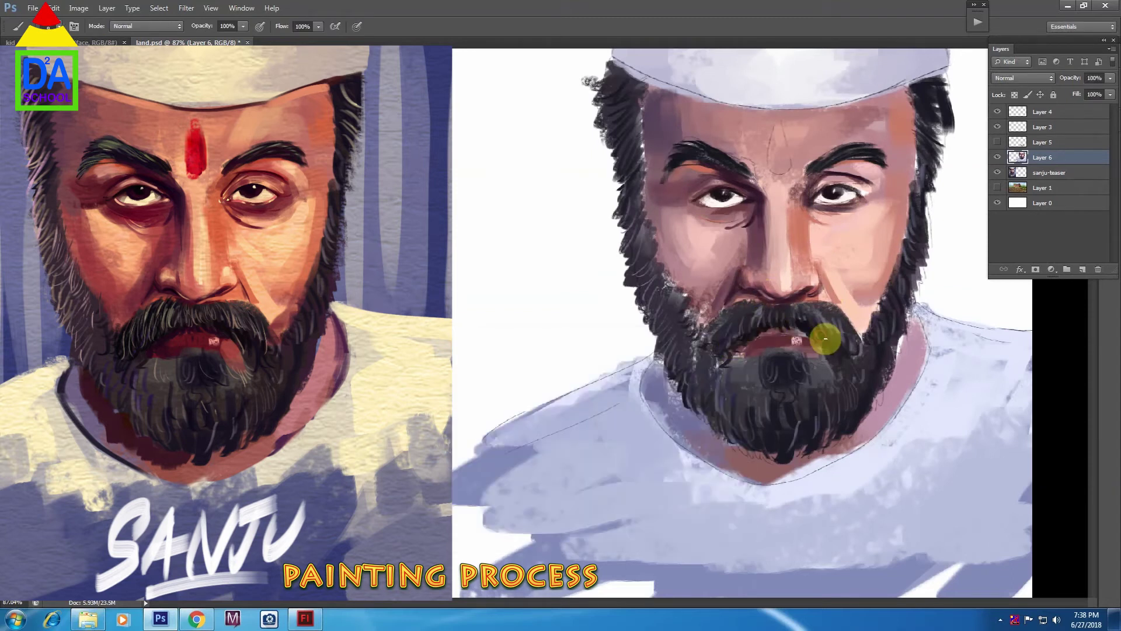
pyautogui.press('Return')
pyautogui.press('Return')
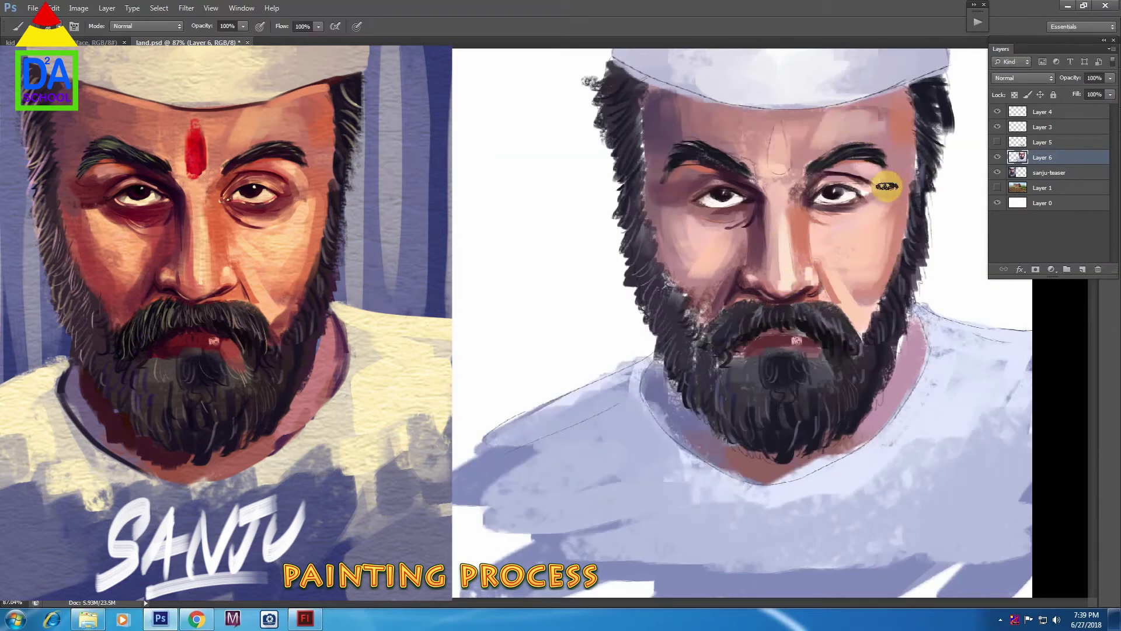
pyautogui.press('F6')
pyautogui.press('Return')
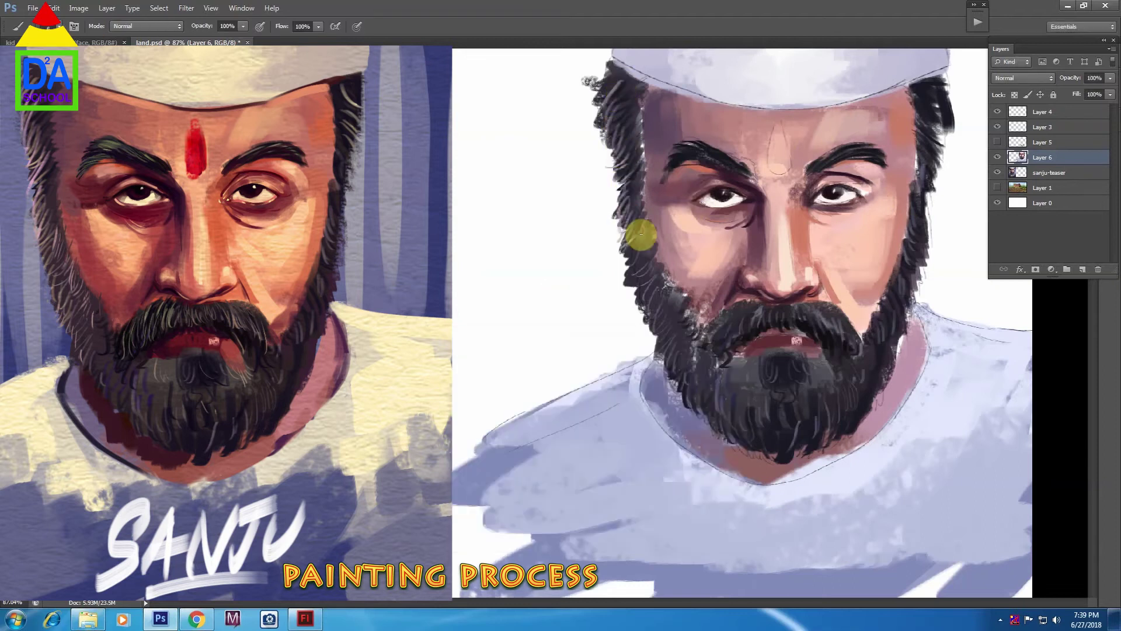
pyautogui.moveTo(645, 374); pyautogui.dragTo(721, 465)
pyautogui.press('F6')
pyautogui.press('Return')
# Paint light lavender folds and an X-shaped stroke across the shirt
pyautogui.press('F6')
pyautogui.press('Return')
pyautogui.press('F6')
pyautogui.press('Return')
pyautogui.moveTo(952, 438); pyautogui.dragTo(946, 507)
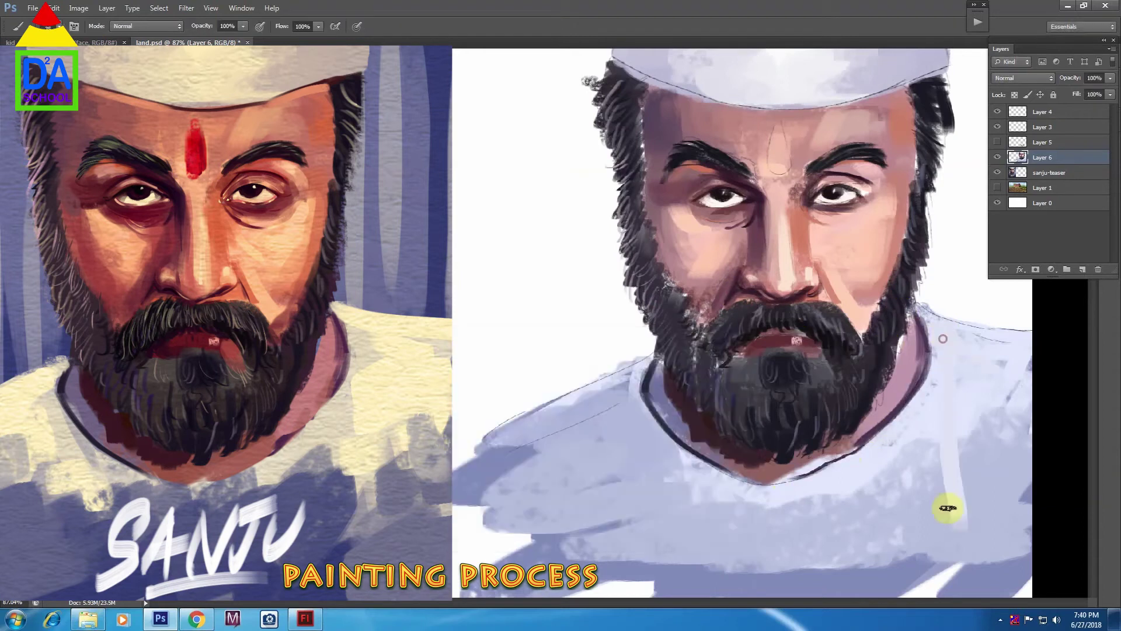
pyautogui.moveTo(1016, 409); pyautogui.dragTo(905, 555)
pyautogui.moveTo(626, 393); pyautogui.dragTo(712, 525)
# Change the paint colour and dab it onto the left eye
pyautogui.press('F6')
pyautogui.press('Return')
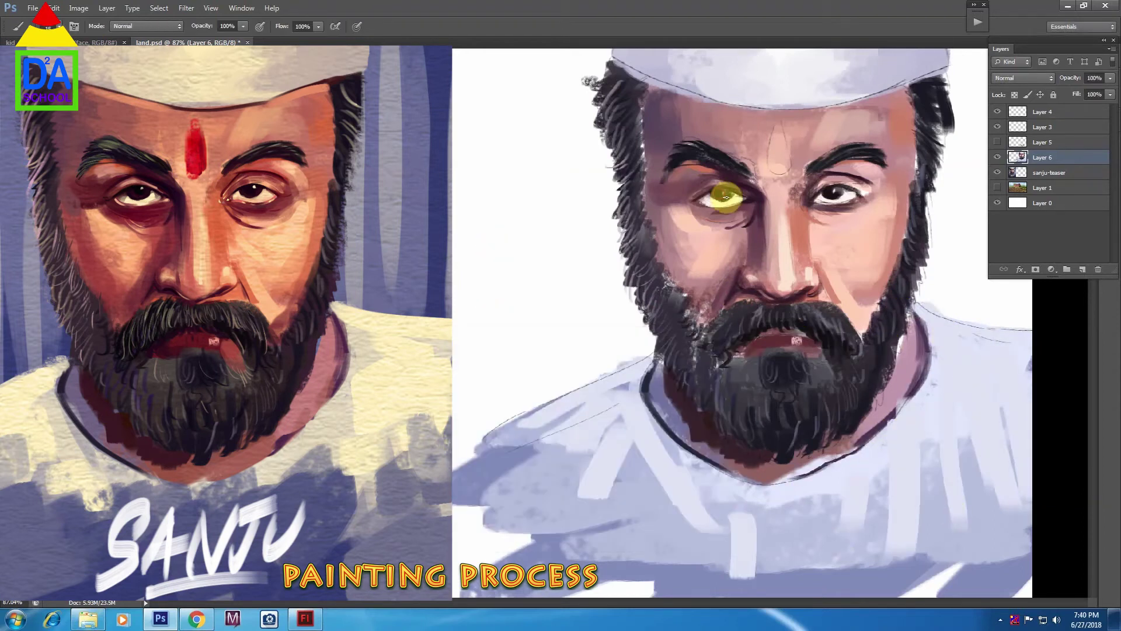
pyautogui.press('F6')
pyautogui.press('Return')
pyautogui.press('F6')
pyautogui.press('Return')
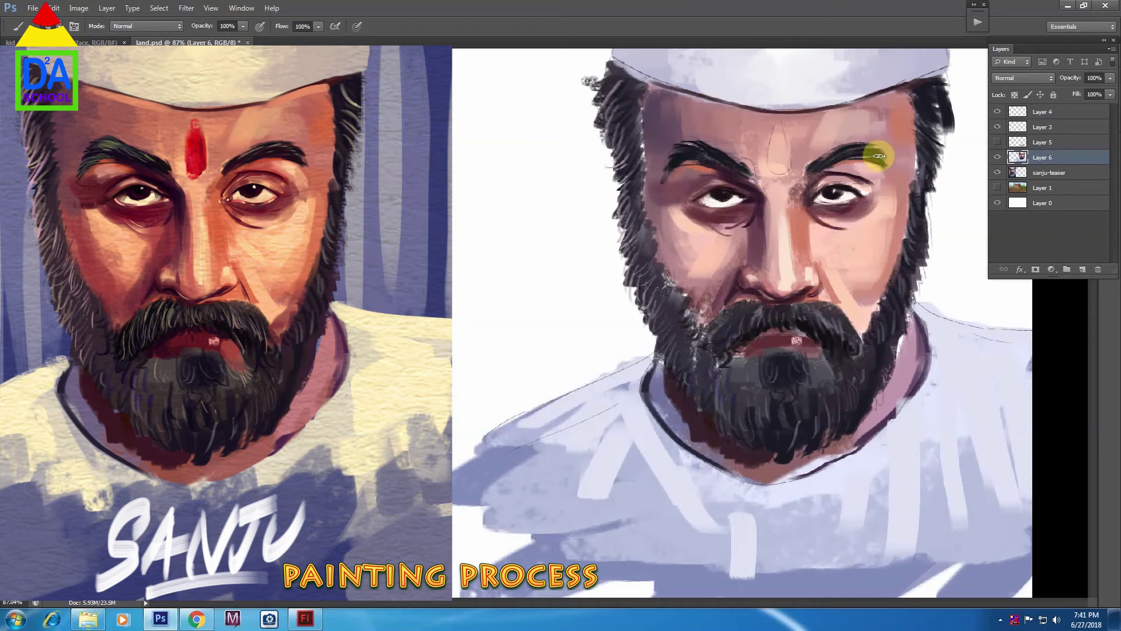
pyautogui.click(746, 187)
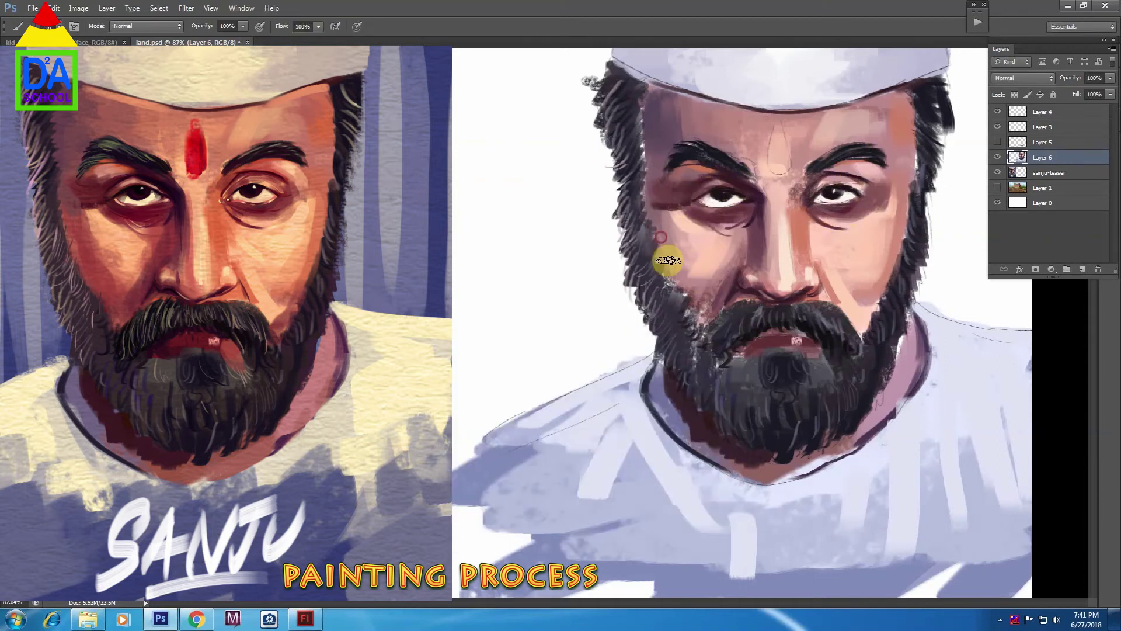
# Add a dark-red touch to the beard and dark hair strokes beside the cap
pyautogui.press('F6')
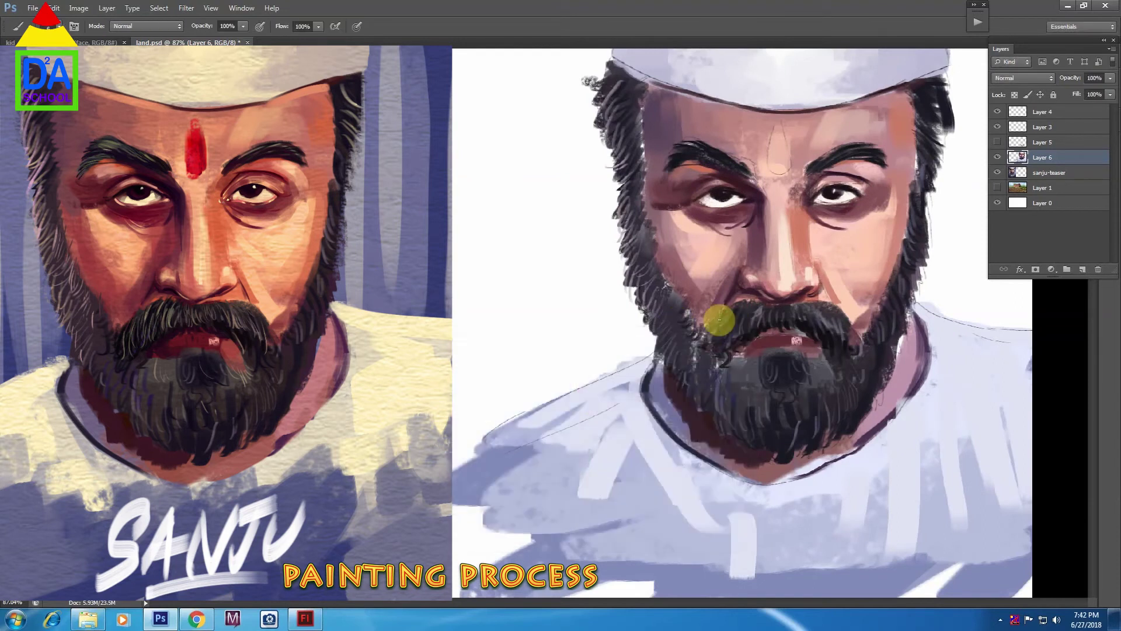
pyautogui.moveTo(772, 310)
pyautogui.mouseDown()
pyautogui.moveTo(858, 350)
pyautogui.moveTo(710, 384)
pyautogui.mouseUp()
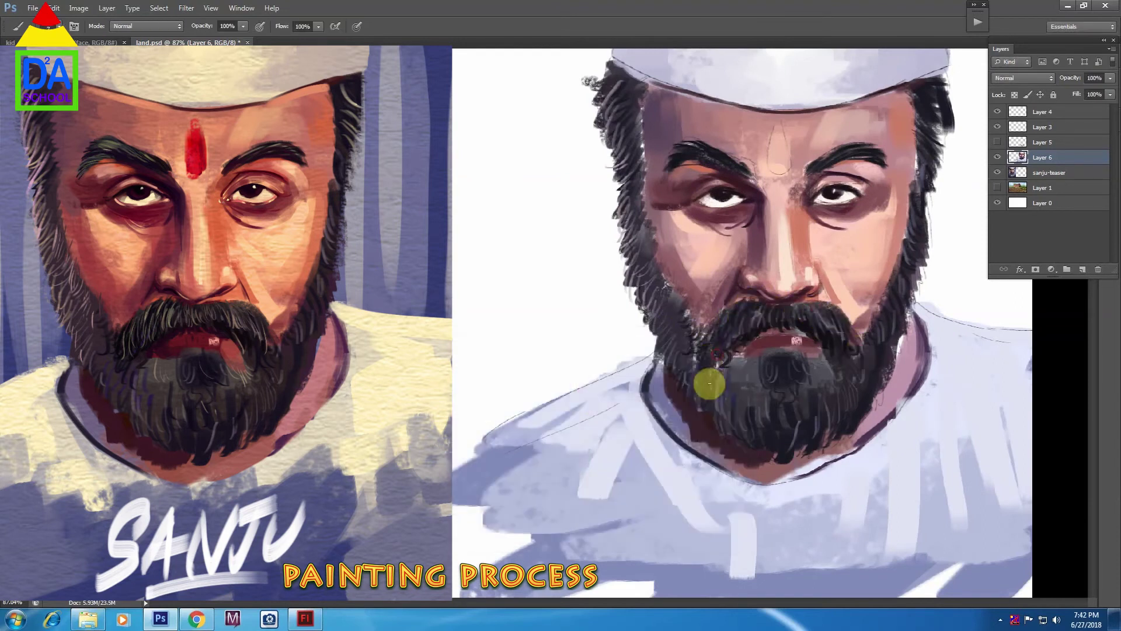
pyautogui.moveTo(789, 364)
pyautogui.mouseDown()
pyautogui.moveTo(855, 345)
pyautogui.moveTo(919, 118)
pyautogui.moveTo(957, 143)
pyautogui.mouseUp()
pyautogui.click(729, 189)
pyautogui.click(725, 188)
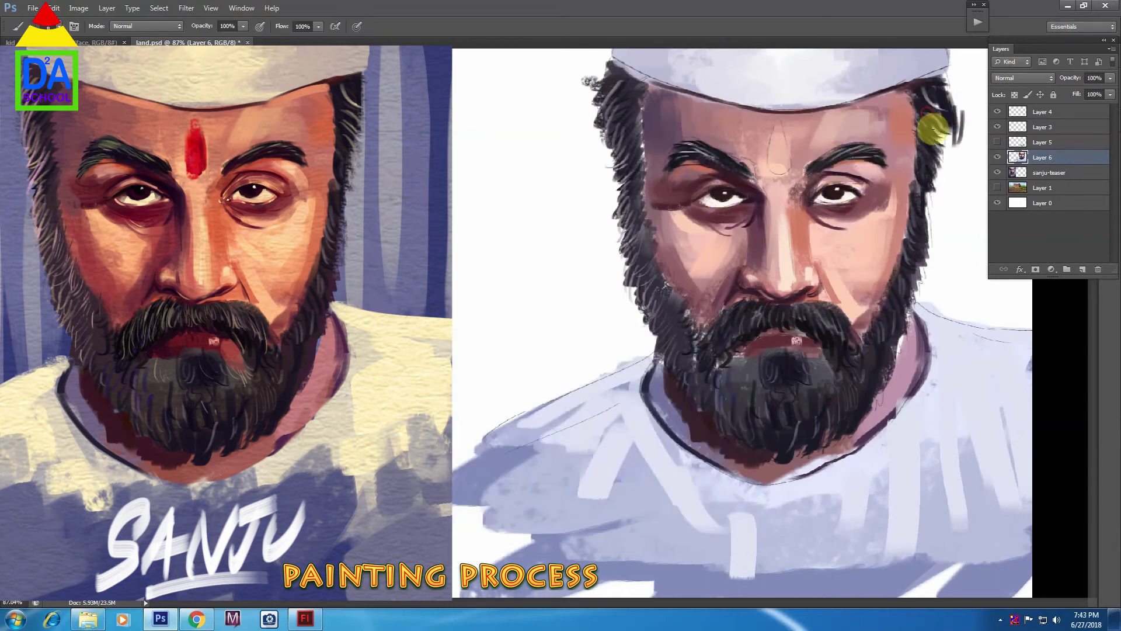
# Repaint the left hair edge by the temple, then sample cheek skin and stroke across the face
pyautogui.click(616, 164)
pyautogui.moveTo(648, 138); pyautogui.dragTo(645, 203)
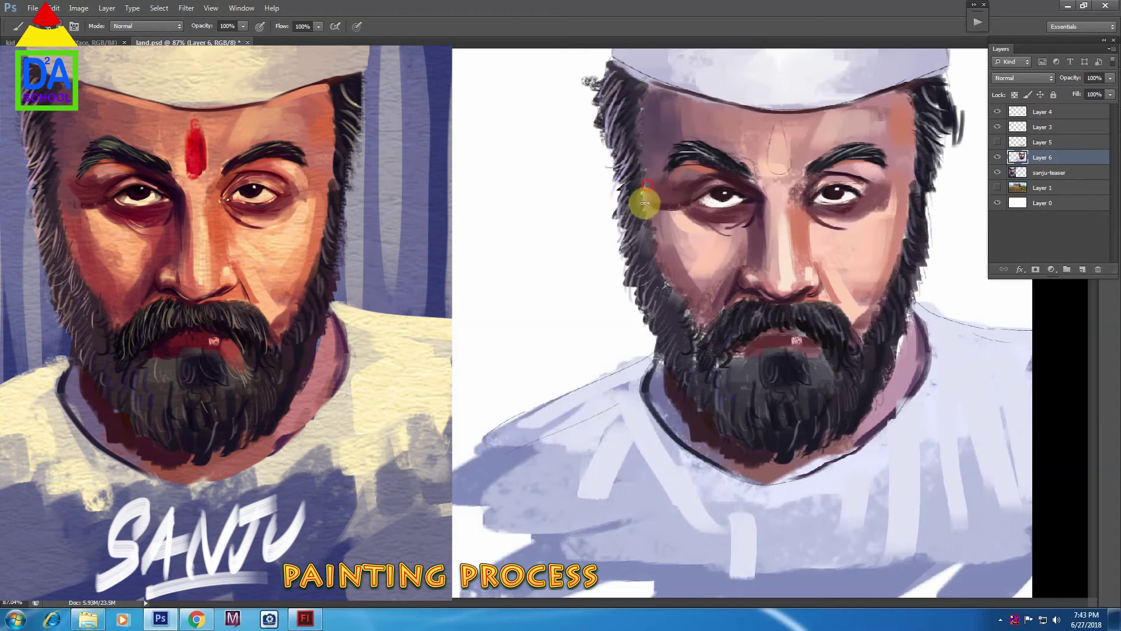
pyautogui.keyDown('alt'); pyautogui.click(714, 247); pyautogui.keyUp('alt')
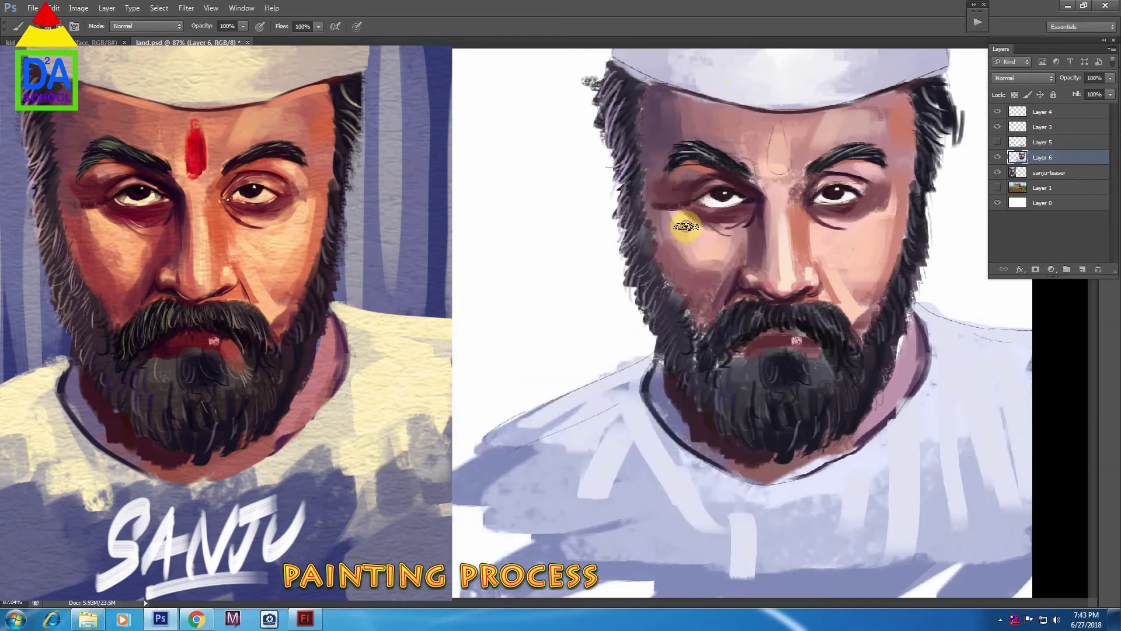
pyautogui.moveTo(708, 270); pyautogui.dragTo(805, 194)
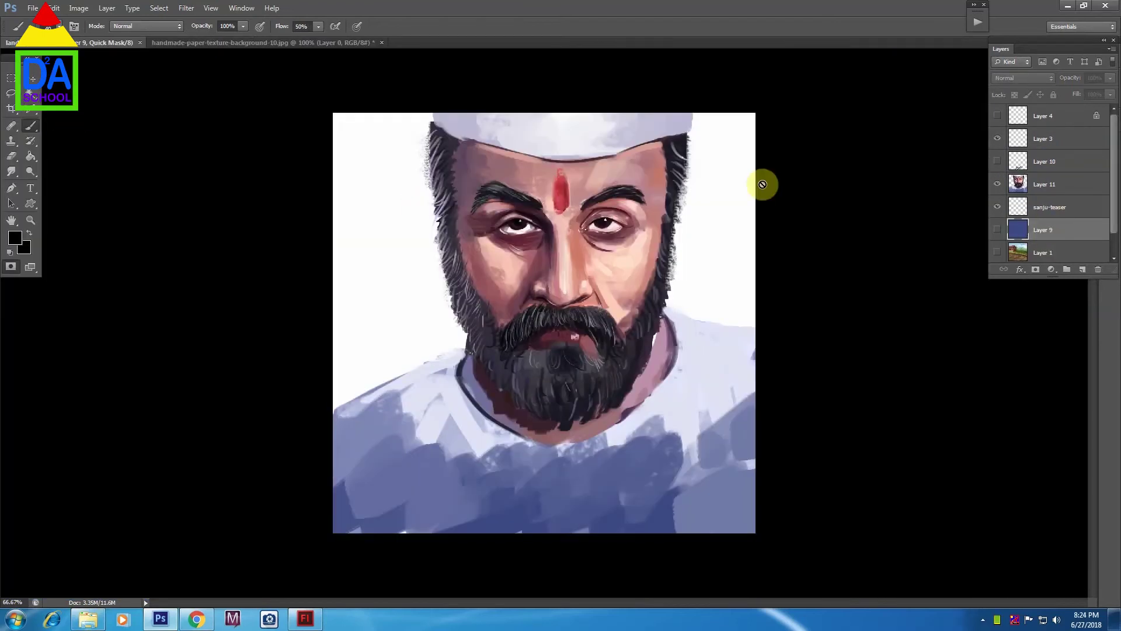
# Zoom to 100% and merge the portrait Layer 11 with a new Layer 12
pyautogui.hotkey('ctrl', '+')
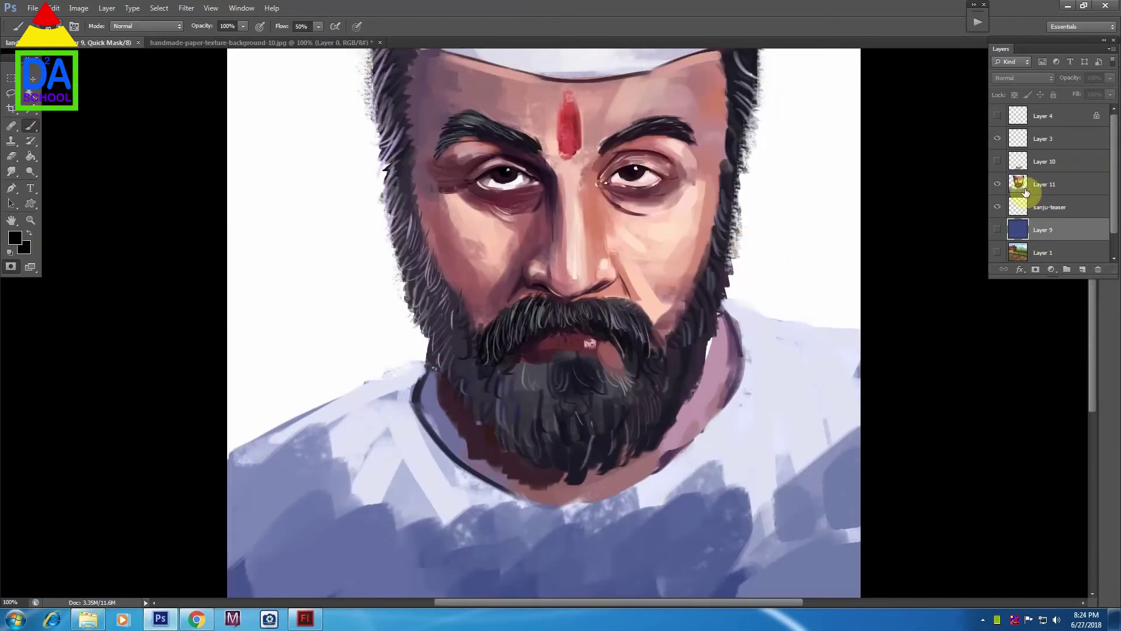
pyautogui.click(1023, 194)
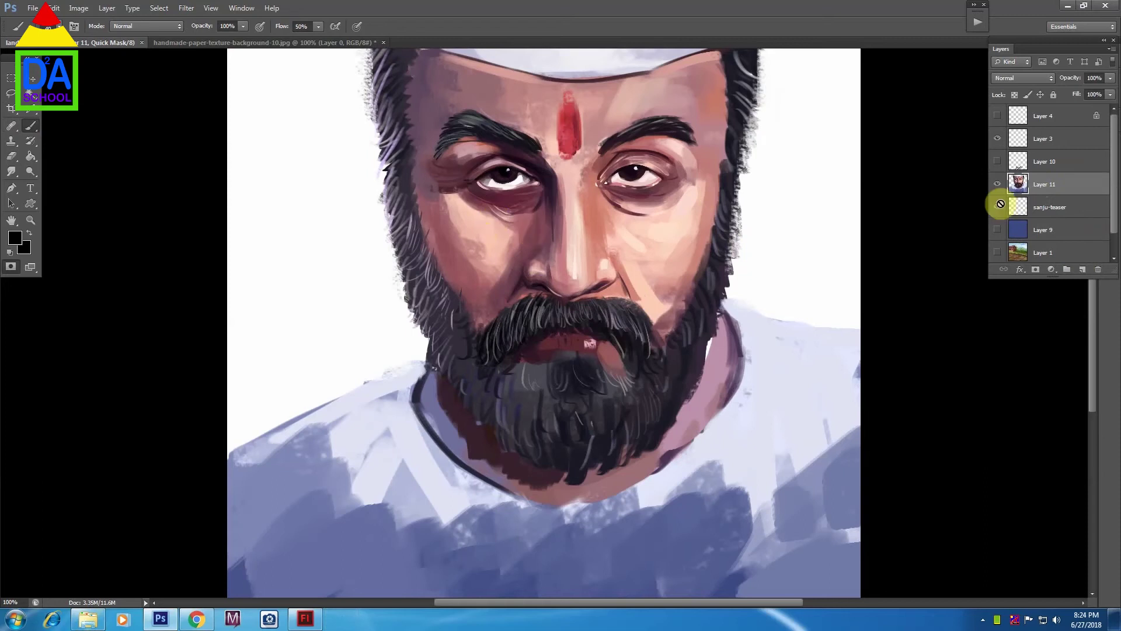
pyautogui.click(1083, 268)
pyautogui.keyDown('shift'); pyautogui.click(1042, 209); pyautogui.keyUp('shift')
pyautogui.hotkey('ctrl', 'e')
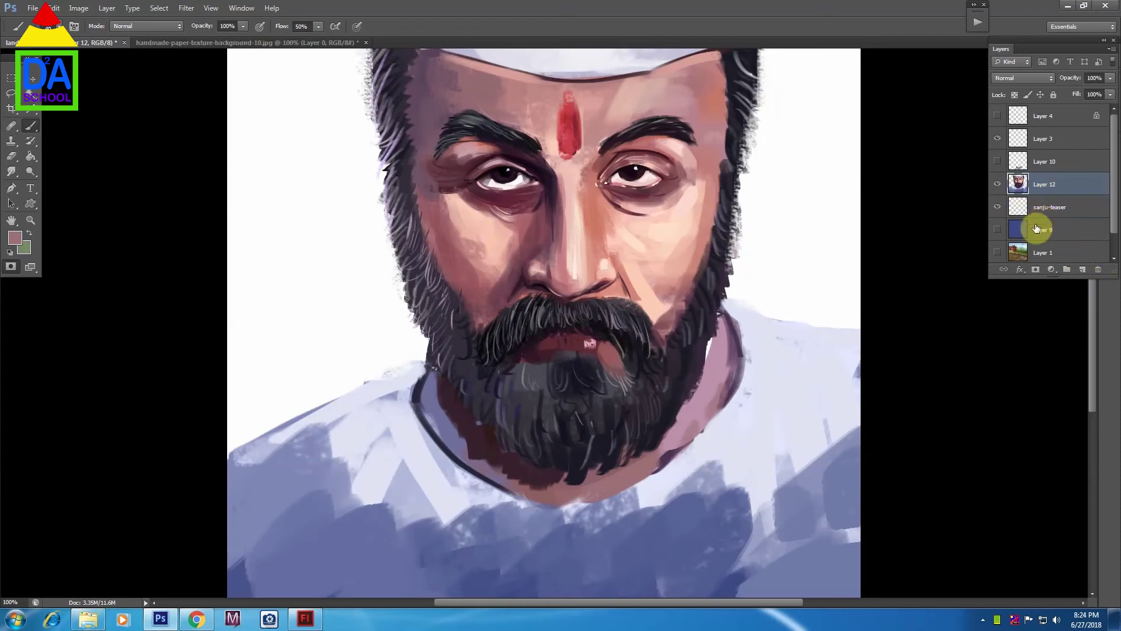
# Show the blue background Layer 9 and merge it into a new Layer 13
pyautogui.click(1037, 230)
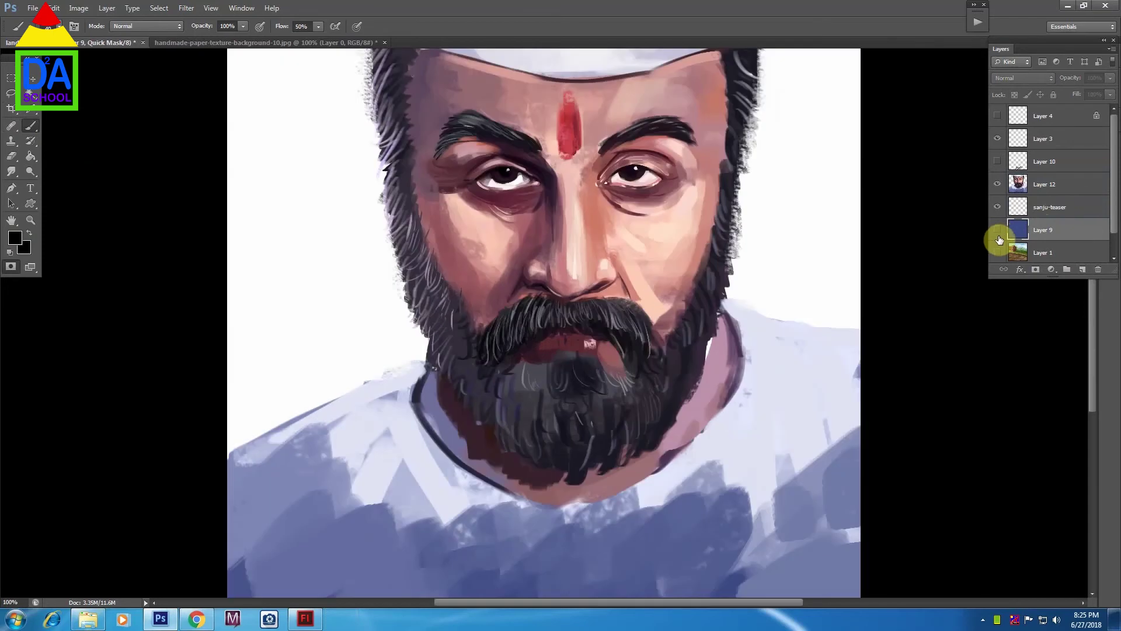
pyautogui.click(999, 230)
pyautogui.click(1082, 268)
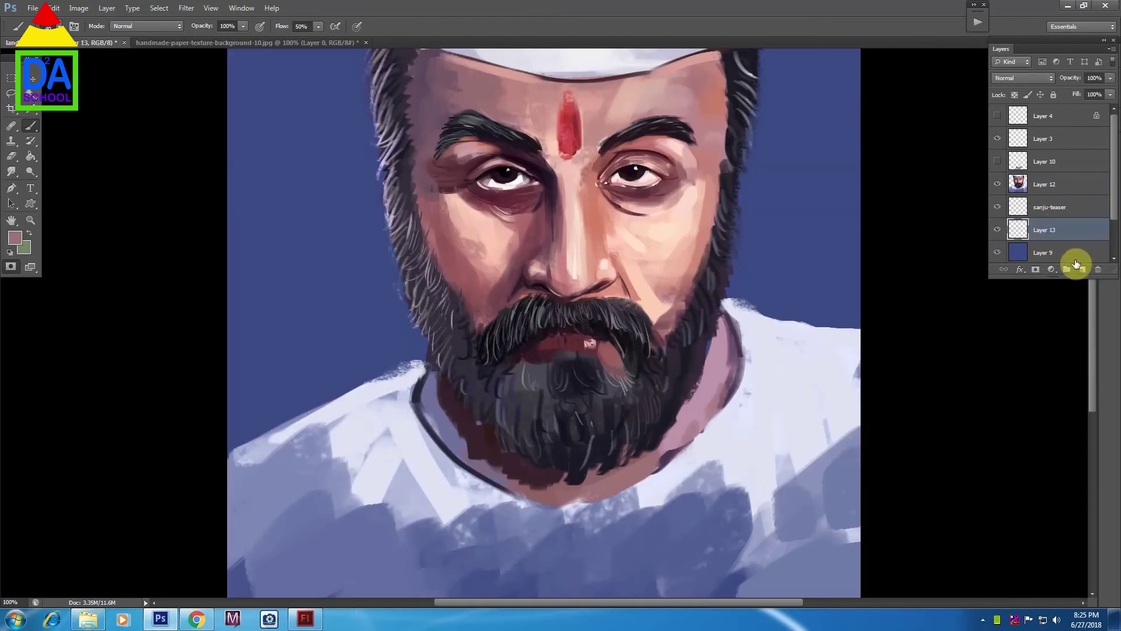
pyautogui.hotkey('ctrl', 'e')
# Set the foreground colour to lavender
pyautogui.click(18, 242)
pyautogui.click(500, 382)
pyautogui.click(710, 361)
pyautogui.scroll(-2, 458, 279)
# Enlarge the brush to about 300 and paint light vertical stripes on the background
pyautogui.press(']')
pyautogui.press(']')
pyautogui.press(']')
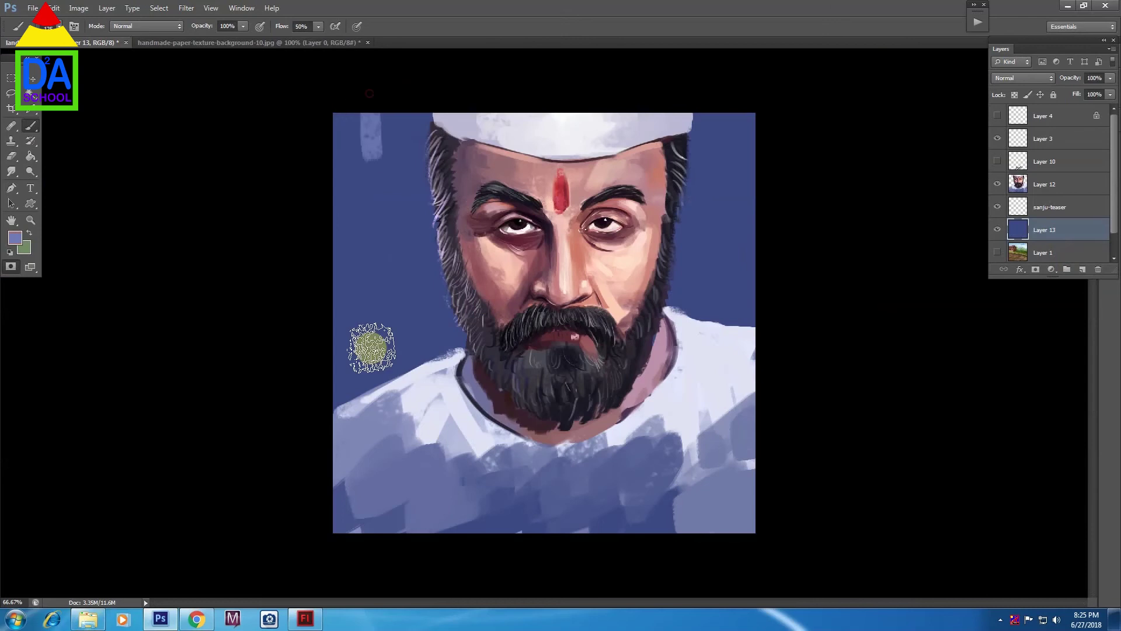
pyautogui.moveTo(371, 343); pyautogui.dragTo(401, 187)
pyautogui.moveTo(710, 315)
pyautogui.mouseDown()
pyautogui.moveTo(723, 143)
pyautogui.moveTo(724, 324)
pyautogui.mouseUp()
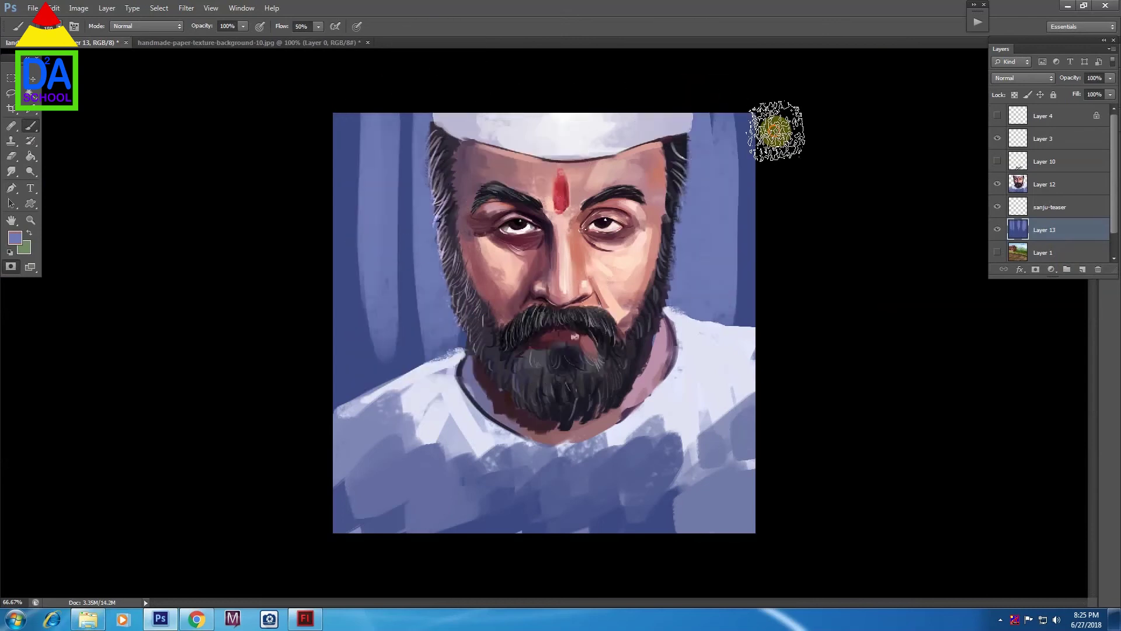
pyautogui.moveTo(318, 401)
pyautogui.mouseDown()
pyautogui.moveTo(396, 75)
pyautogui.moveTo(374, 308)
pyautogui.mouseUp()
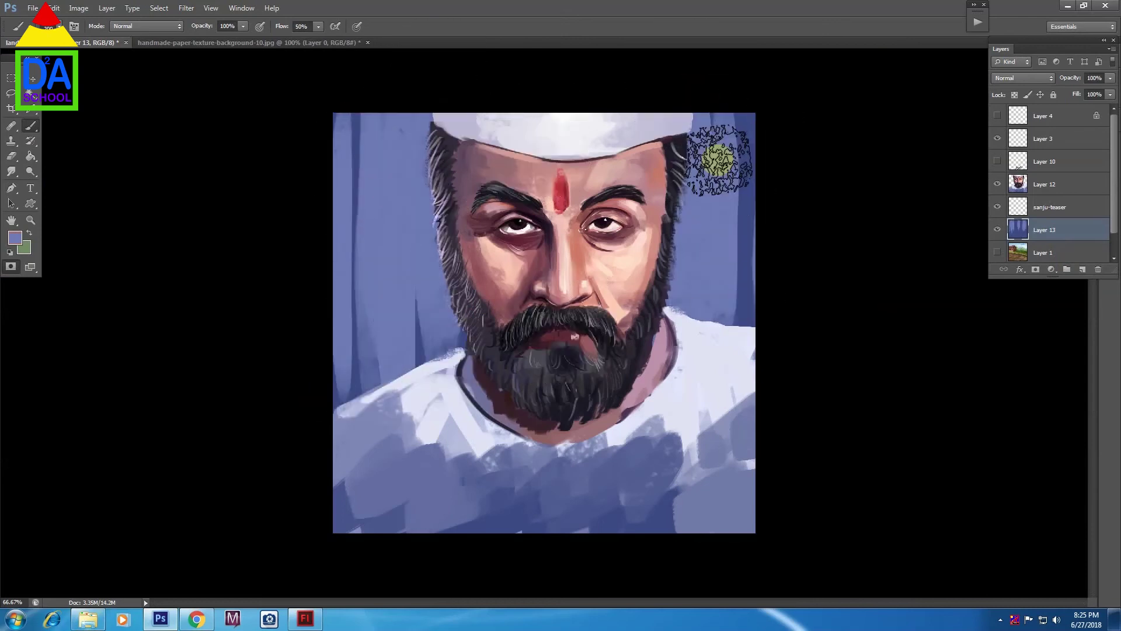
# Switch to a lighter lavender and add more stripes on both sides of the head
pyautogui.click(17, 240)
pyautogui.press('Return')
pyautogui.moveTo(709, 117); pyautogui.dragTo(709, 293)
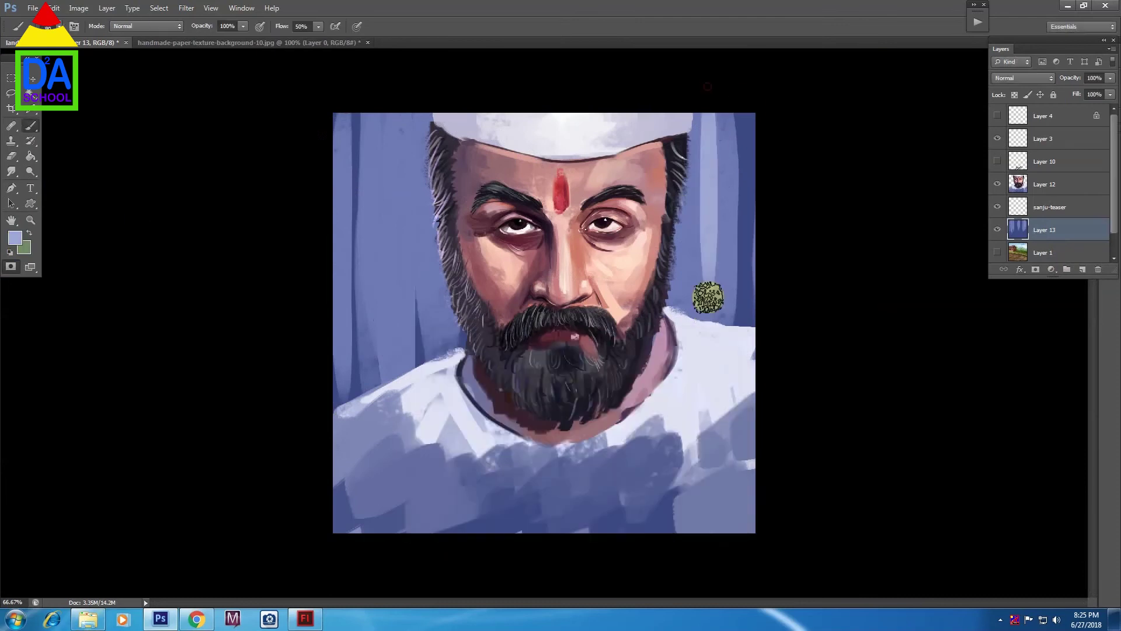
pyautogui.moveTo(420, 110); pyautogui.dragTo(403, 403)
pyautogui.moveTo(438, 175); pyautogui.dragTo(436, 351)
pyautogui.moveTo(698, 143); pyautogui.dragTo(697, 315)
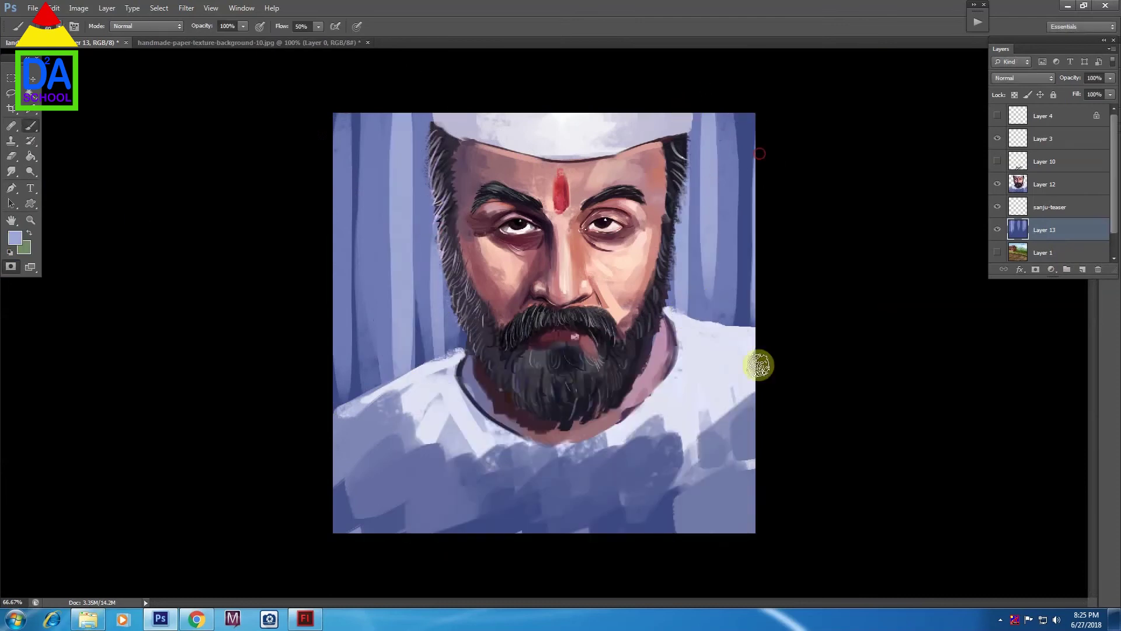
# Merge the portrait Layer 12 into a new Layer 14
pyautogui.press('q')
pyautogui.click(1060, 181)
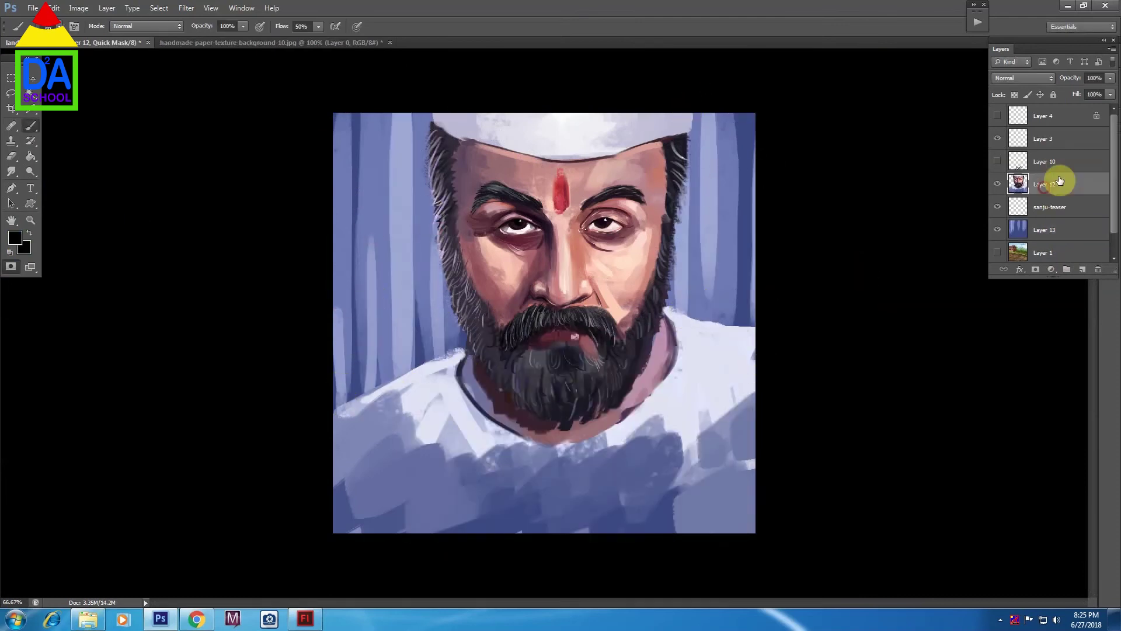
pyautogui.click(1080, 266)
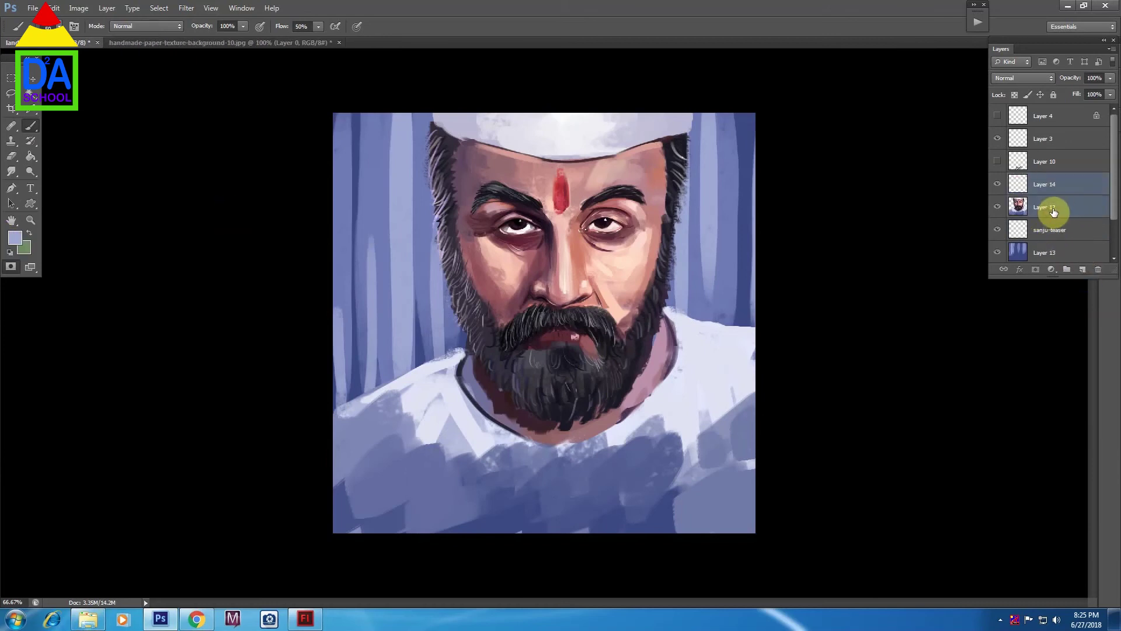
pyautogui.press('q')
# Paint white highlights on the shoulder and collar, and lavender strokes on the lower-left shirt
pyautogui.click(20, 238)
pyautogui.press('Return')
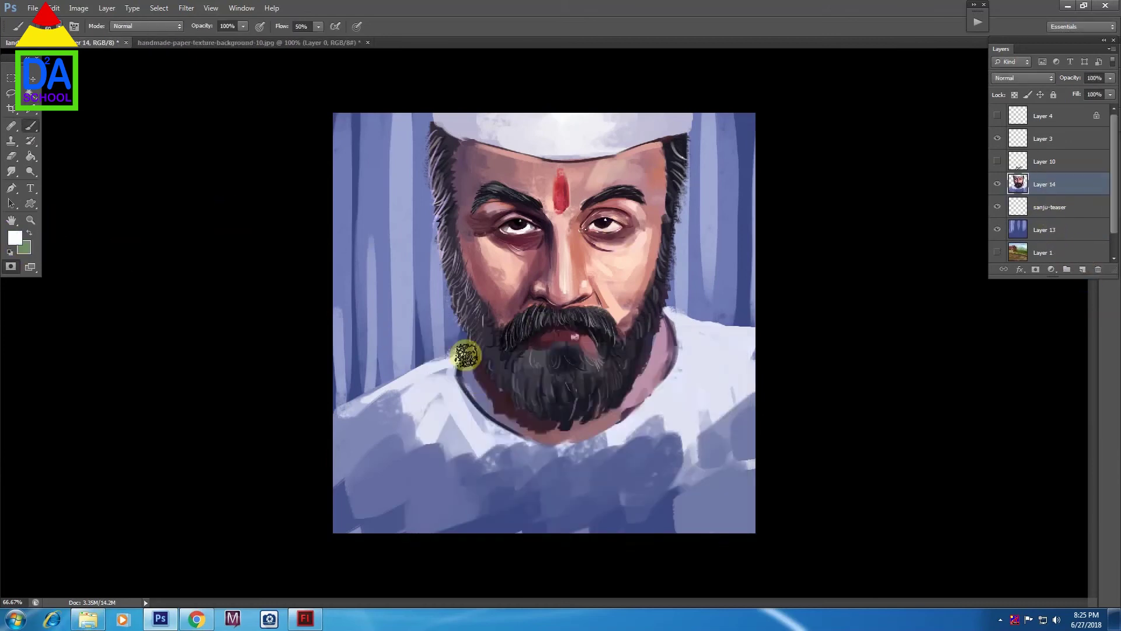
pyautogui.moveTo(454, 358); pyautogui.dragTo(410, 377)
pyautogui.moveTo(670, 317)
pyautogui.mouseDown()
pyautogui.moveTo(721, 338)
pyautogui.moveTo(709, 381)
pyautogui.moveTo(506, 440)
pyautogui.moveTo(743, 403)
pyautogui.mouseUp()
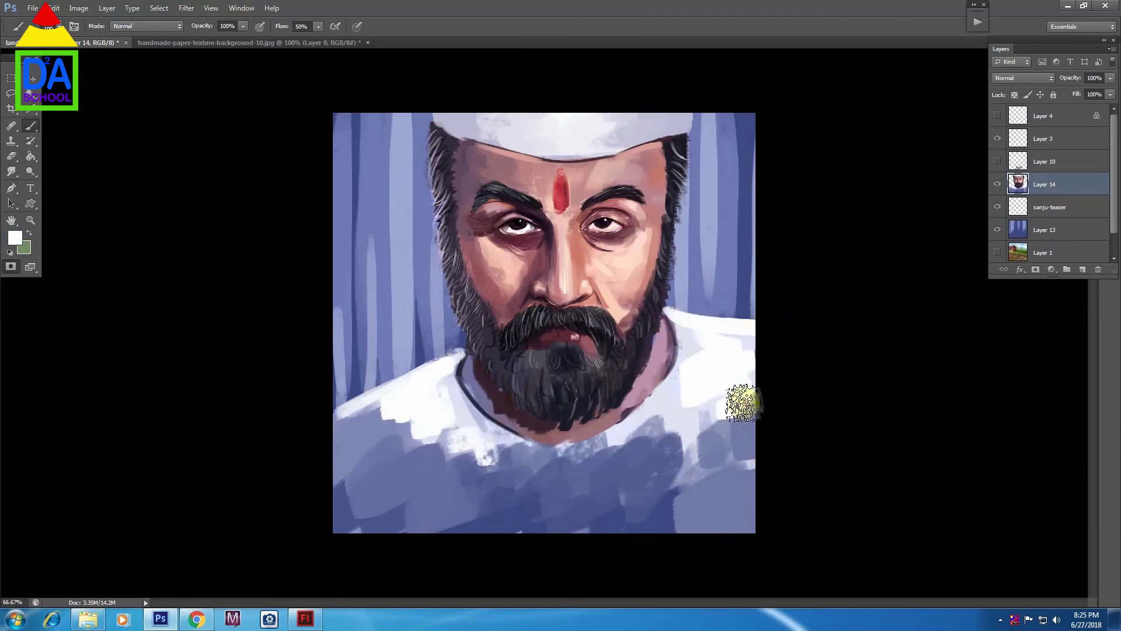
pyautogui.keyDown('alt'); pyautogui.click(445, 438); pyautogui.keyUp('alt')
pyautogui.moveTo(433, 441); pyautogui.dragTo(396, 395)
pyautogui.press(']')
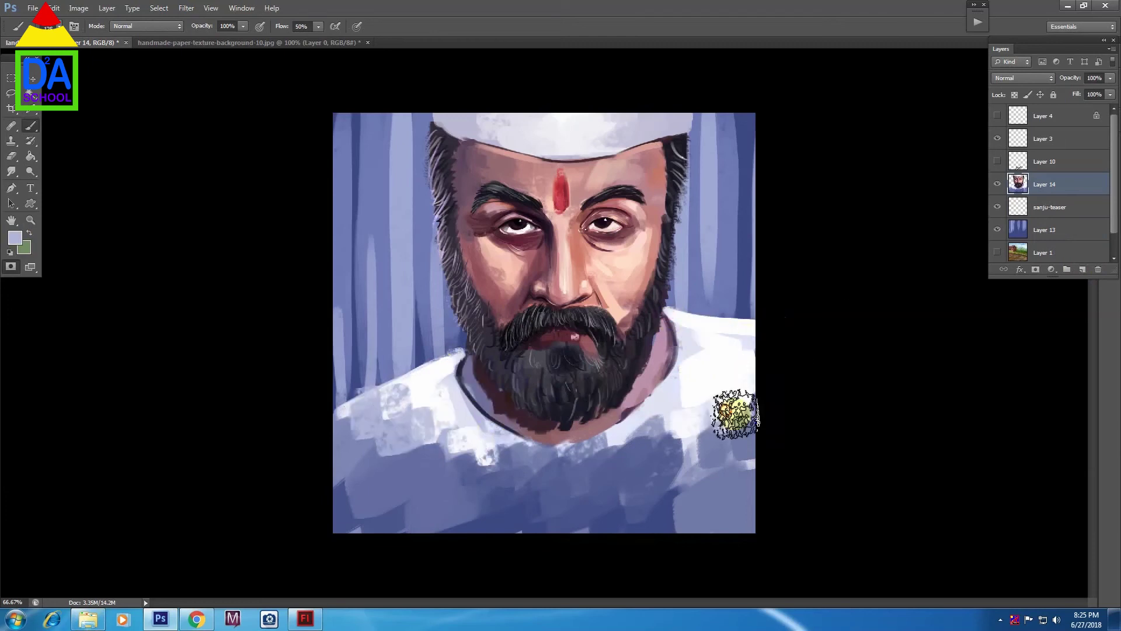
# Show the SANJU lettering on Layer 10 and Stamp Visible into a merged layer
pyautogui.click(999, 162)
pyautogui.click(1061, 168)
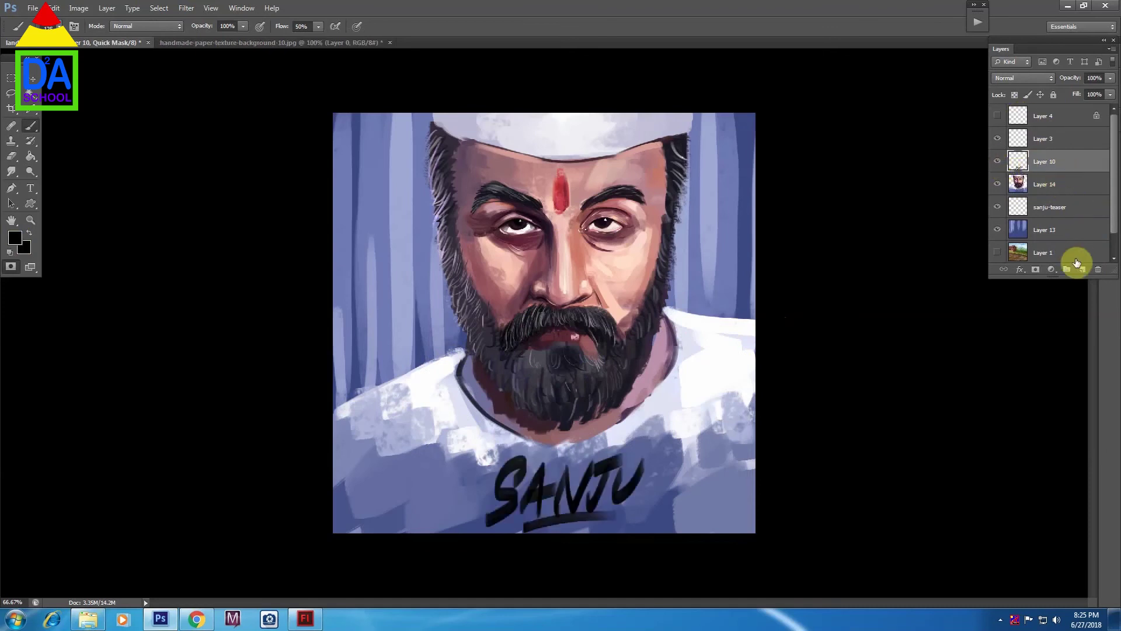
pyautogui.hotkey('ctrl', 'shift', 'alt', 'e')
# Whiten SANJU with Hue/Saturation Lightness +100 and float the paper texture in its own window
pyautogui.hotkey('ctrl', 'u')
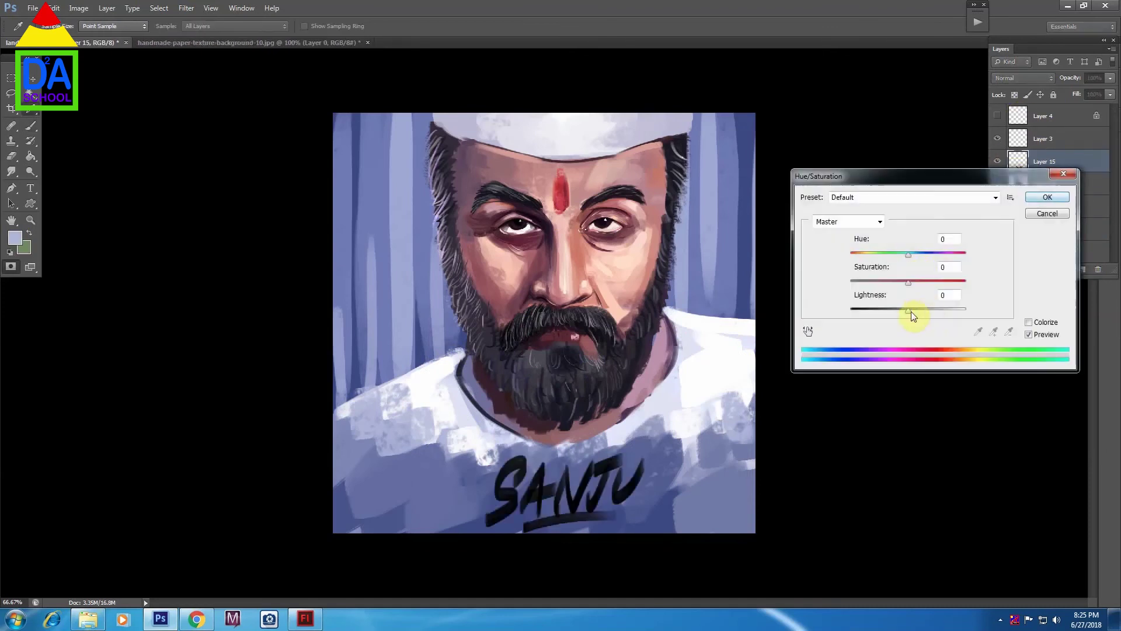
pyautogui.moveTo(910, 311); pyautogui.dragTo(1046, 282)
pyautogui.click(1038, 199)
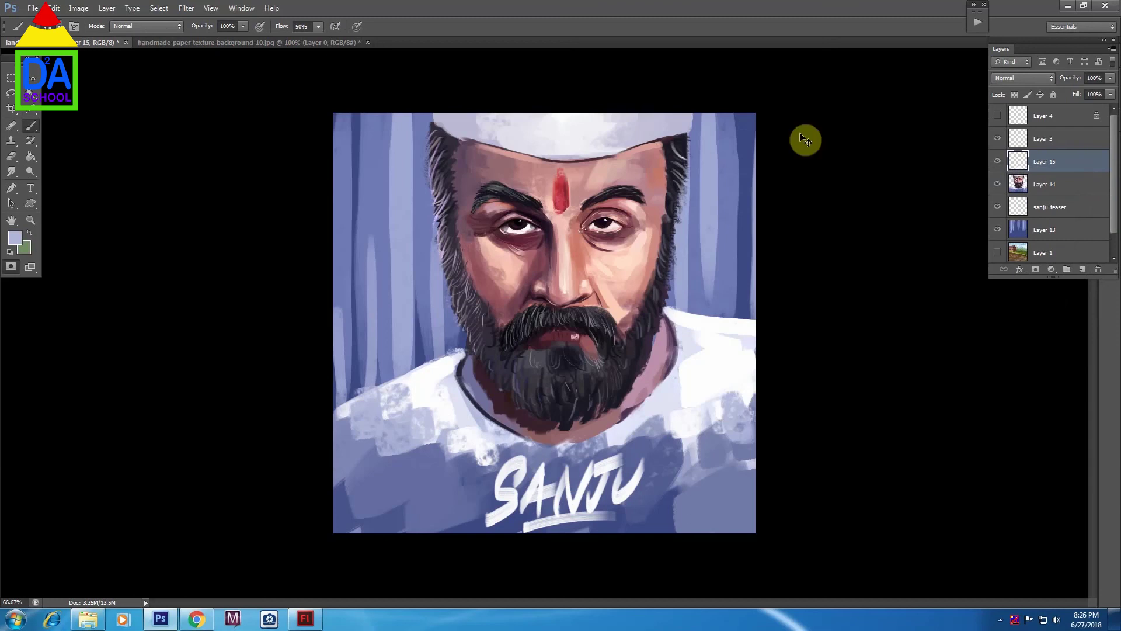
pyautogui.moveTo(251, 43); pyautogui.dragTo(607, 209)
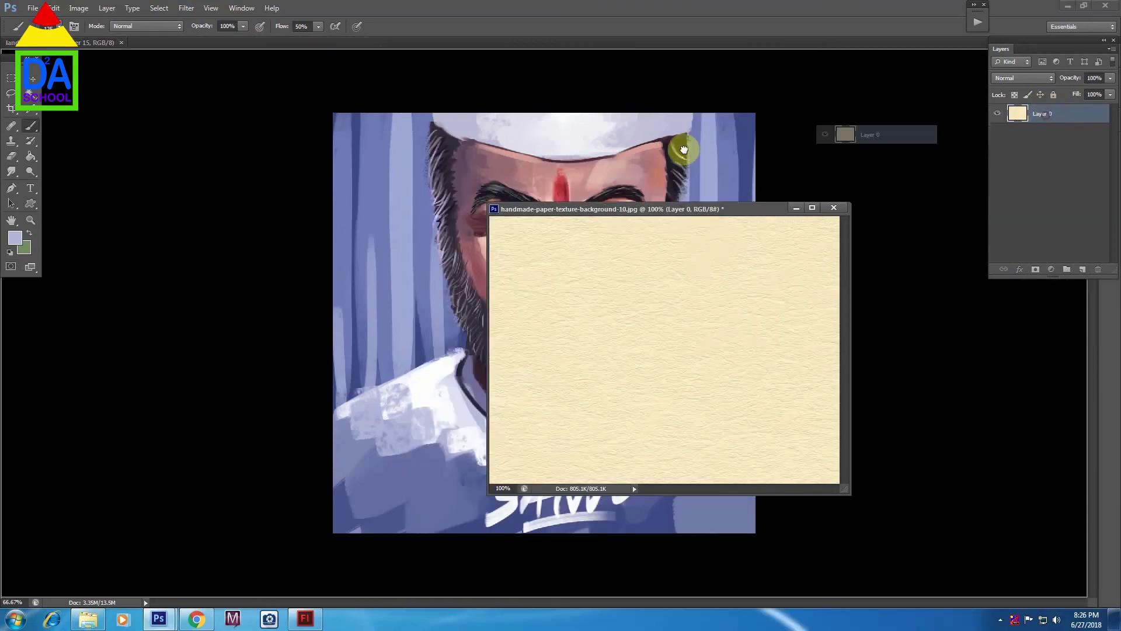
# Copy the paper texture onto the SANJU canvas, close its file unsaved, and scale it full-size
pyautogui.moveTo(1020, 114); pyautogui.dragTo(681, 146)
pyautogui.click(834, 207)
pyautogui.click(586, 232)
pyautogui.hotkey('ctrl', 't')
pyautogui.moveTo(595, 181); pyautogui.dragTo(611, 324)
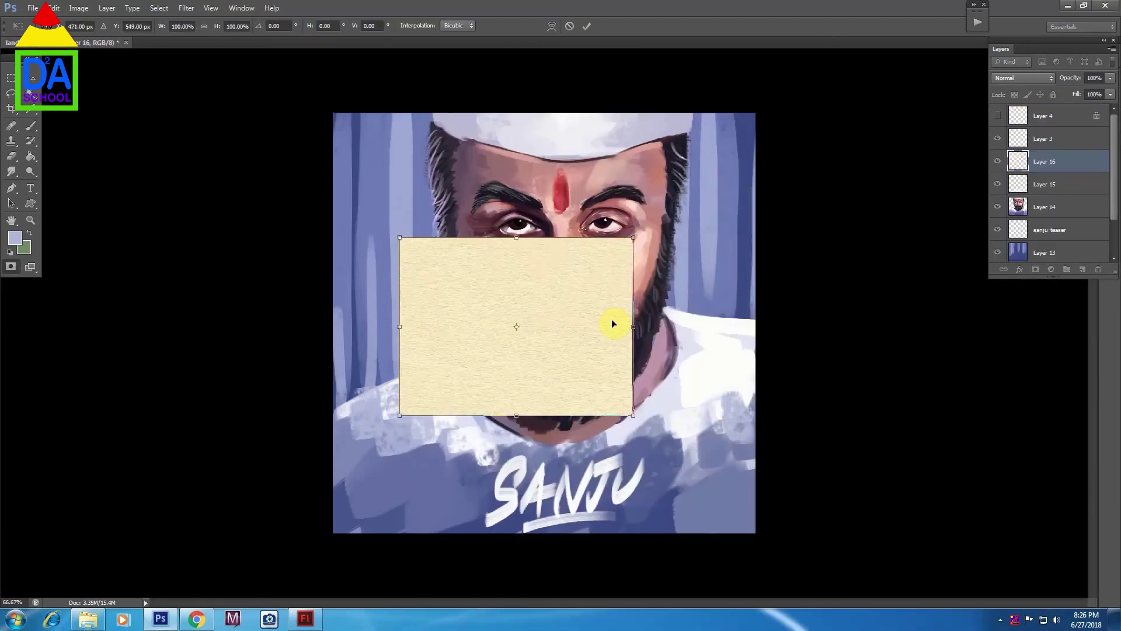
pyautogui.moveTo(639, 240); pyautogui.dragTo(821, 105)
pyautogui.press('Return')
# Set the texture to Multiply, hide Layer 4, and move Layer 15 above the texture
pyautogui.click(1020, 78)
pyautogui.click(1001, 128)
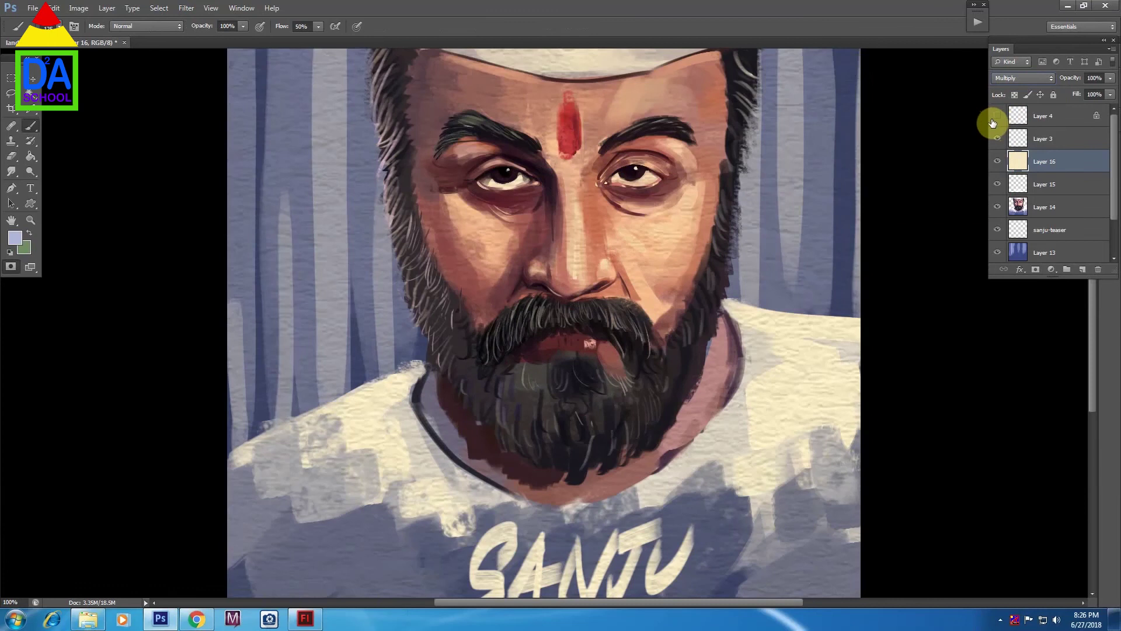
pyautogui.click(997, 116)
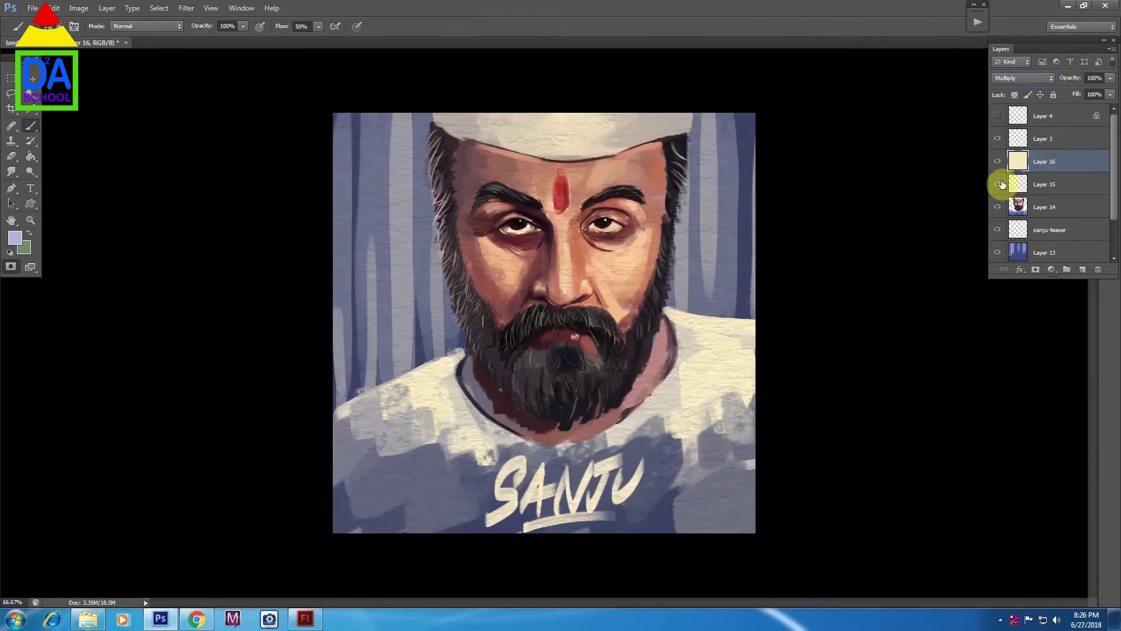
pyautogui.moveTo(1046, 184); pyautogui.dragTo(1055, 138)
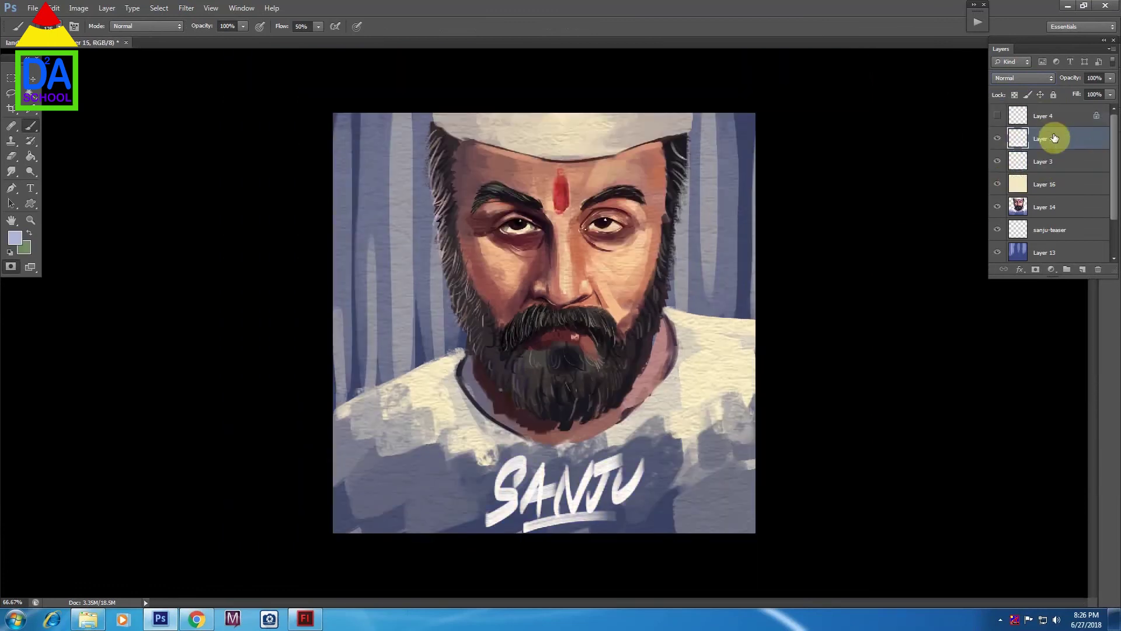
# Duplicate the SANJU layer, delete the extra copy, and save the artwork
pyautogui.hotkey('ctrl', 'j')
pyautogui.hotkey('ctrl', 'j')
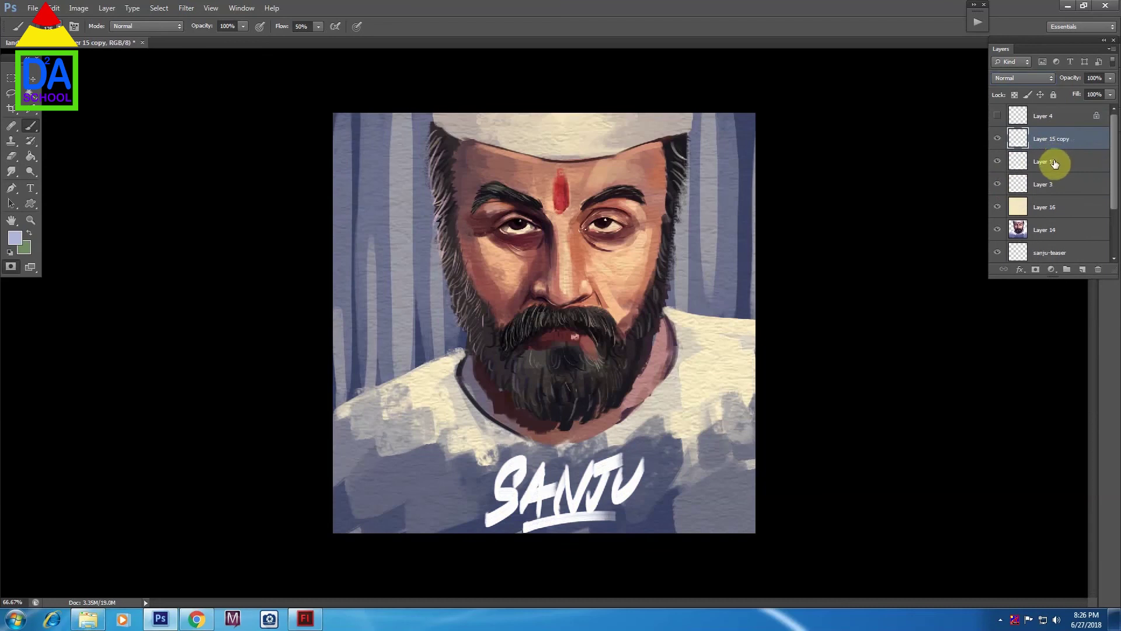
pyautogui.press('Delete')
pyautogui.hotkey('ctrl', 's')
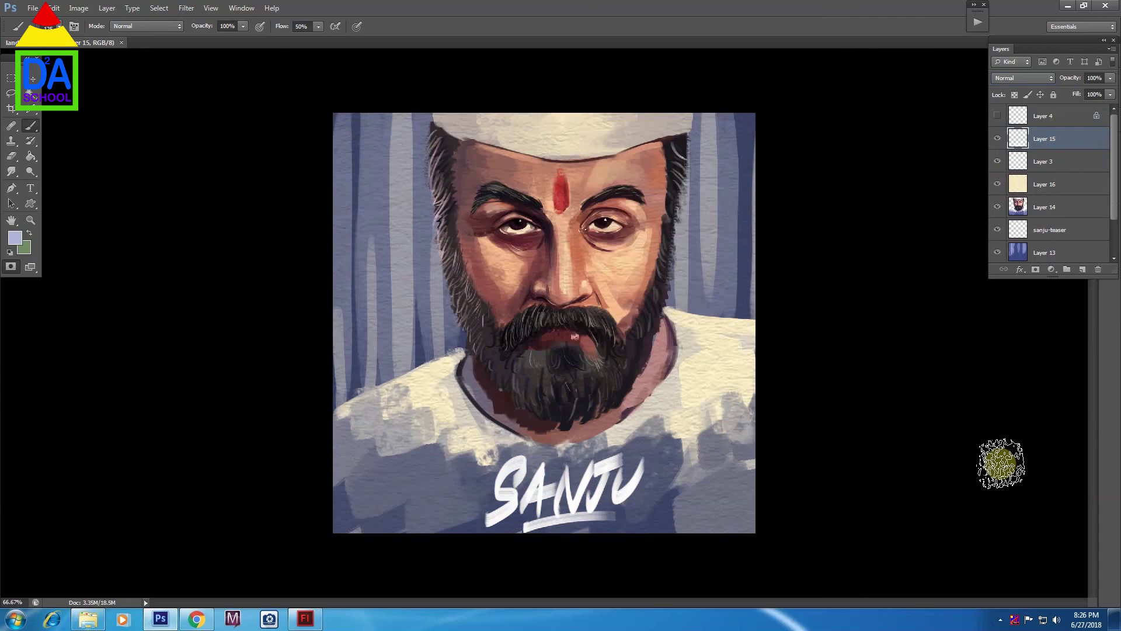
pyautogui.click(1017, 625)
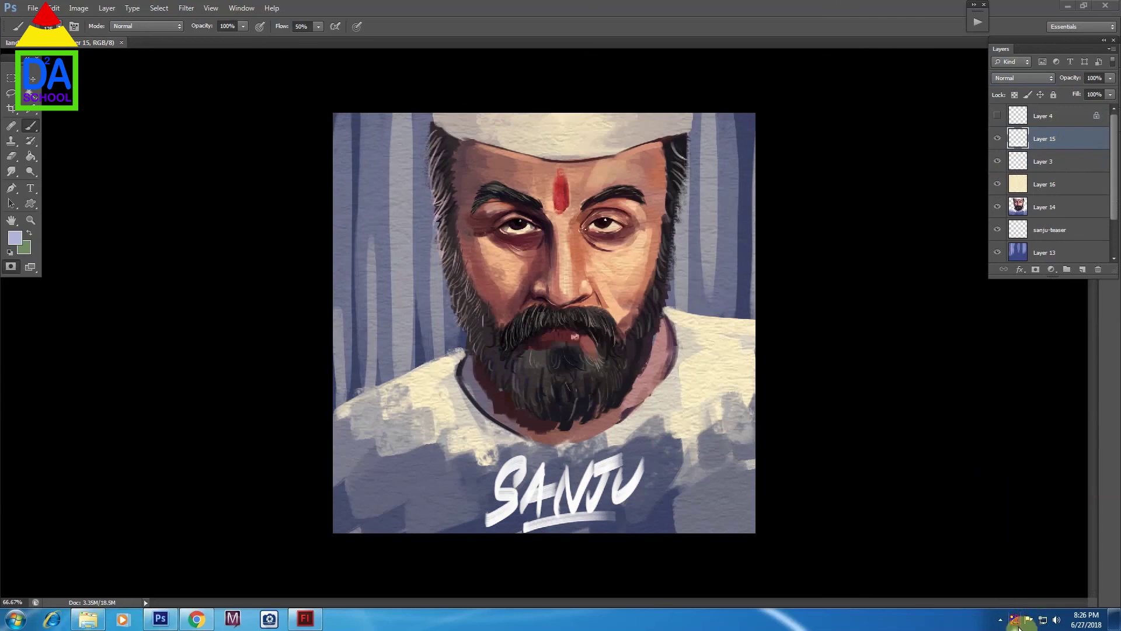